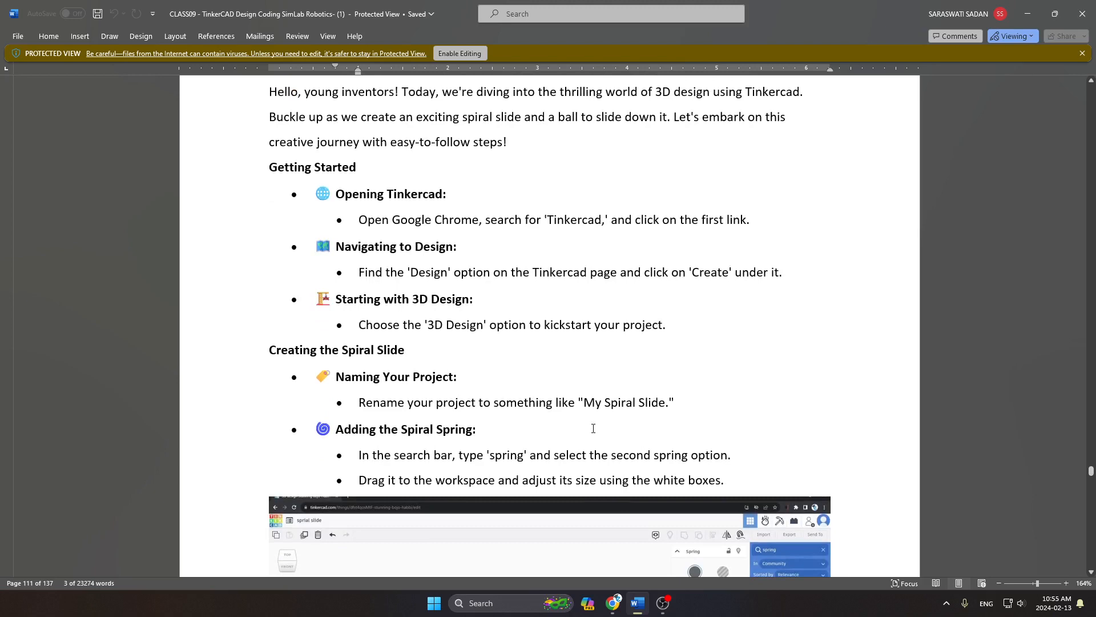
- Switch to Tinkercad in the browser and create a new 3D design
key("alt+Tab")
left_click(207, 298)
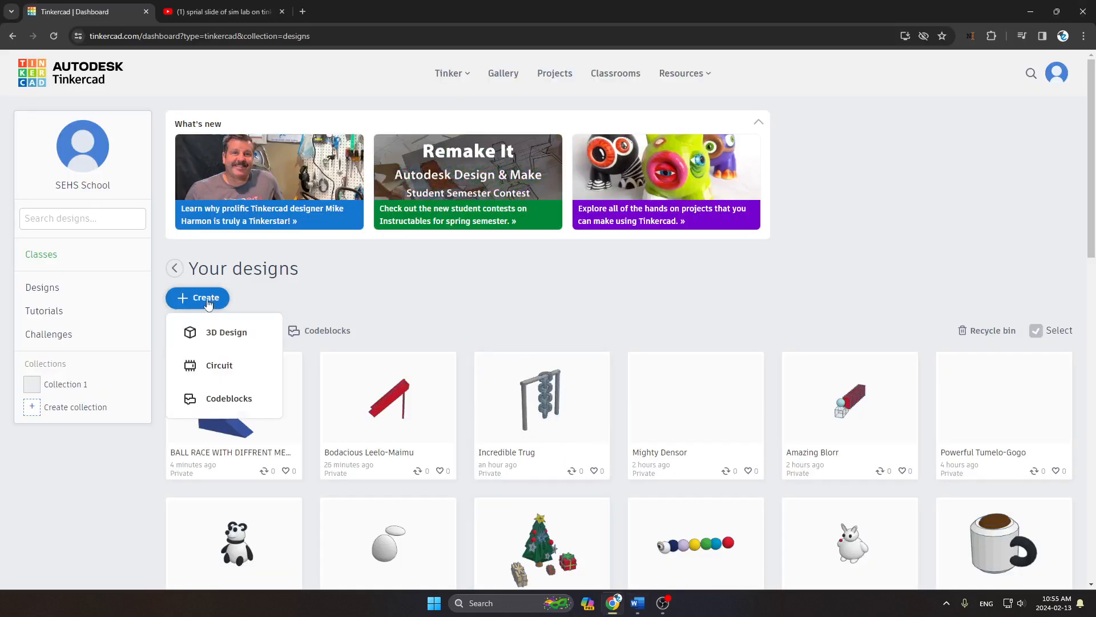
left_click(207, 331)
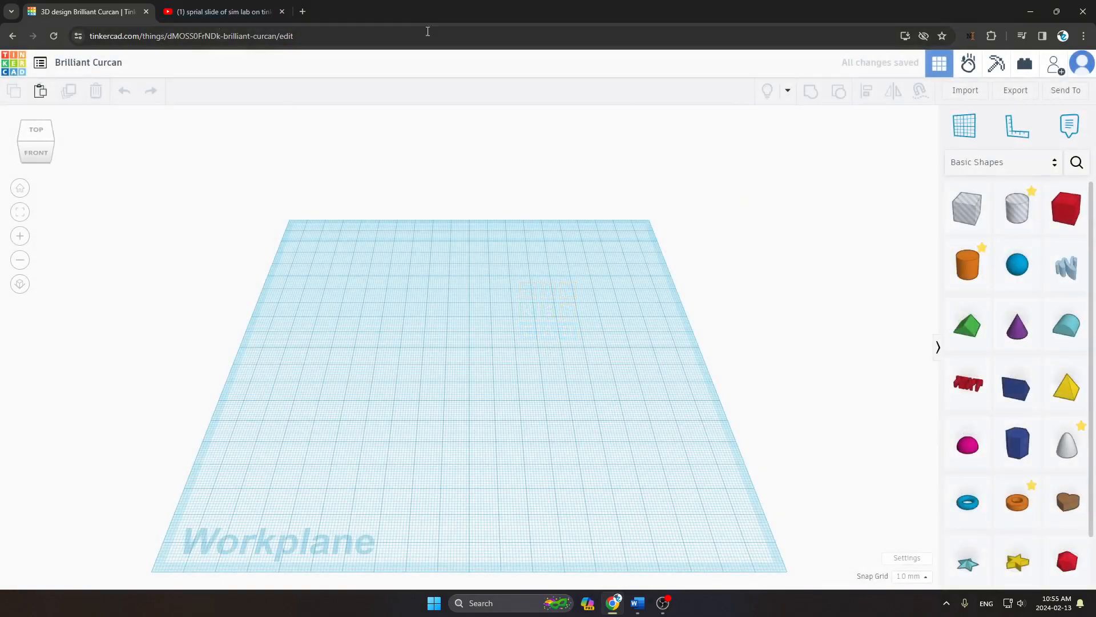
- Check the naming instruction in the Word document and rename the Tinkercad design as MY SPRIAL SLIDE
key("alt+Tab")
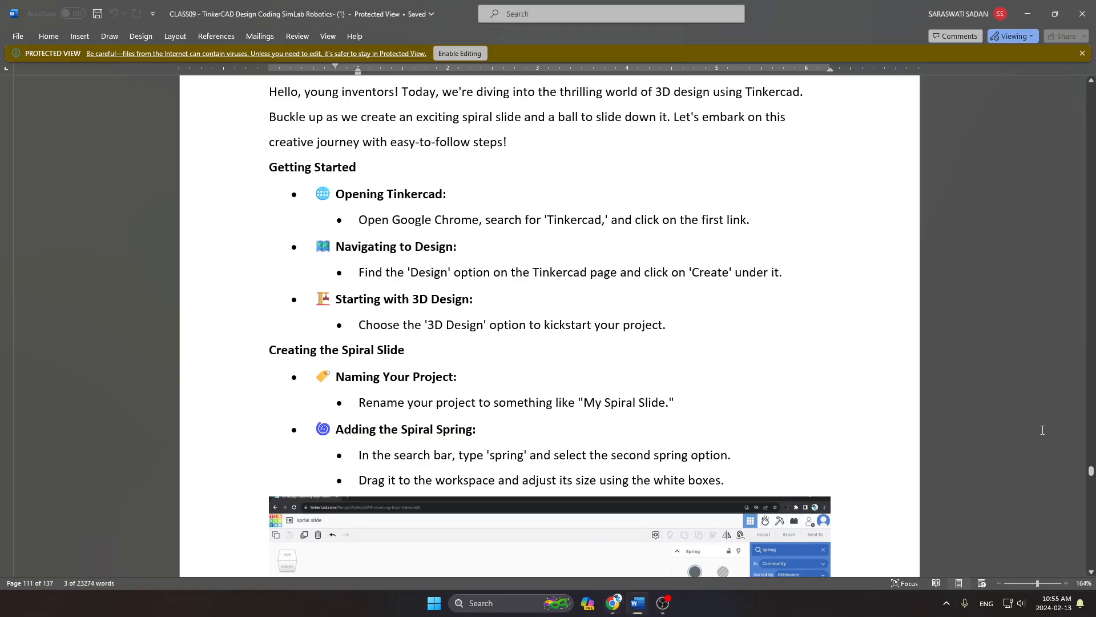
scroll(1045, 450, "down", 3)
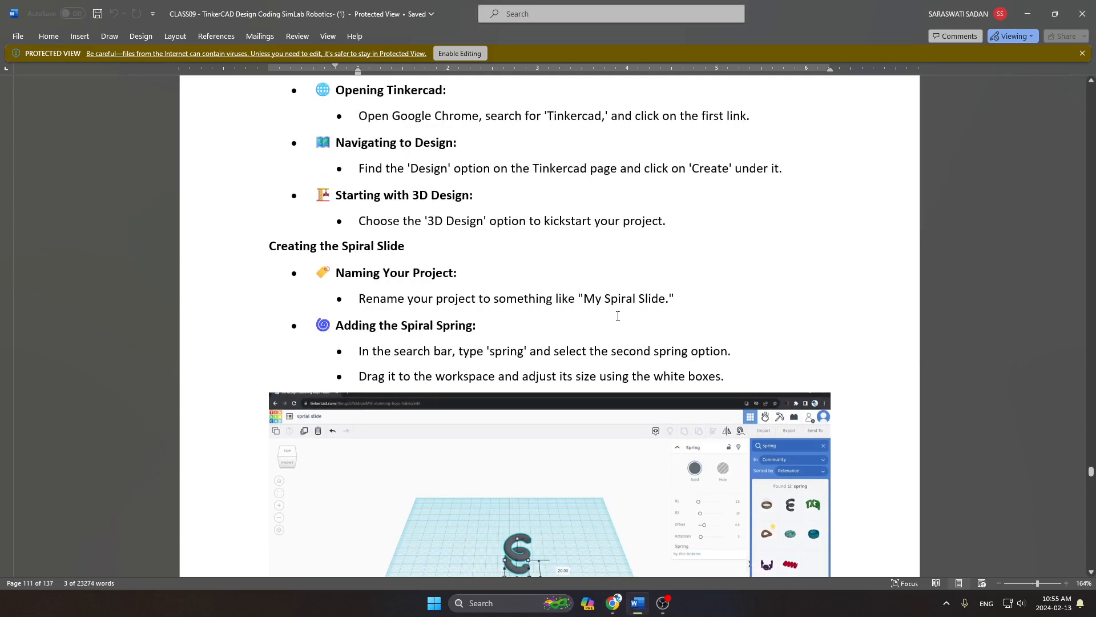
key("alt+Tab")
left_click(105, 61)
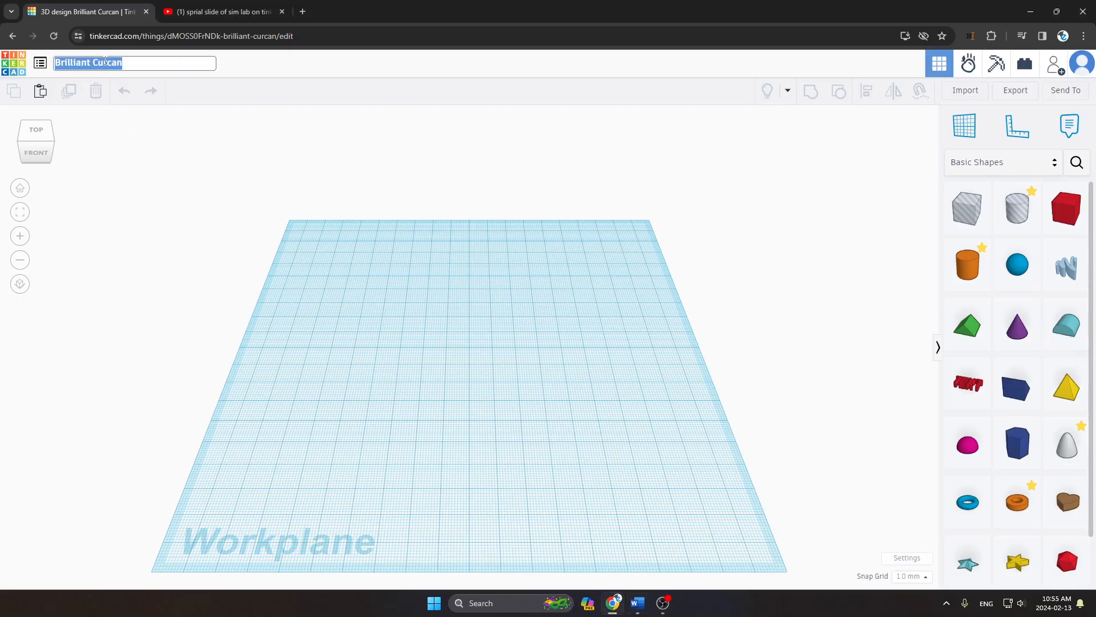
key("BackSpace")
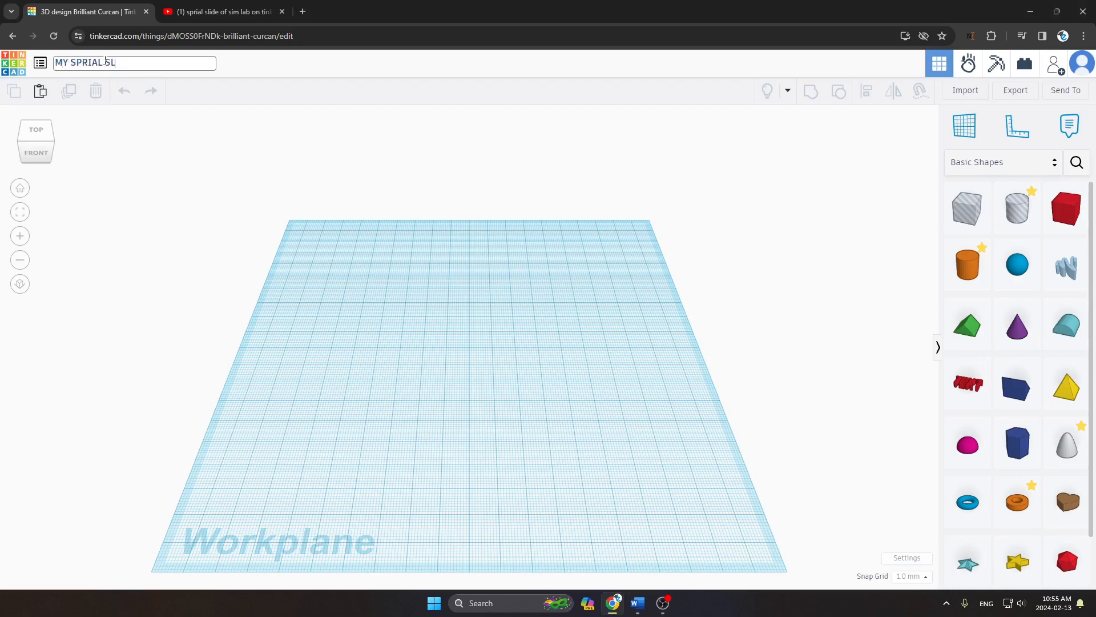
type("MY SPRIAL SLIDE")
key("Return")
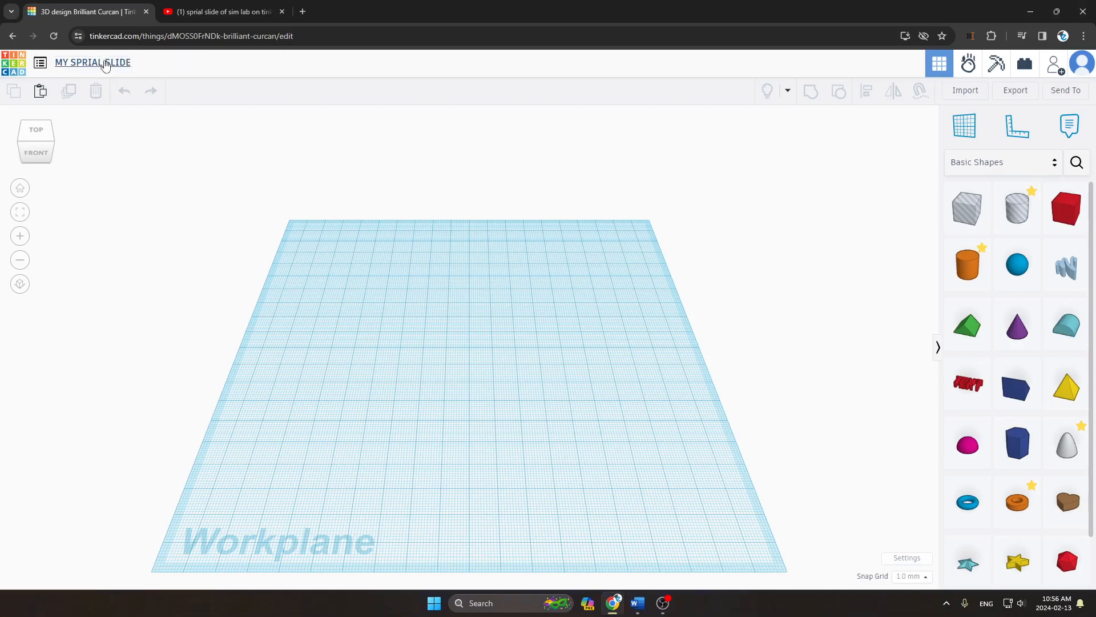
- Read the Word instructions for adding the spring, then search Tinkercad's community shapes for SPRING and place the second result on the workplane
key("alt+Tab")
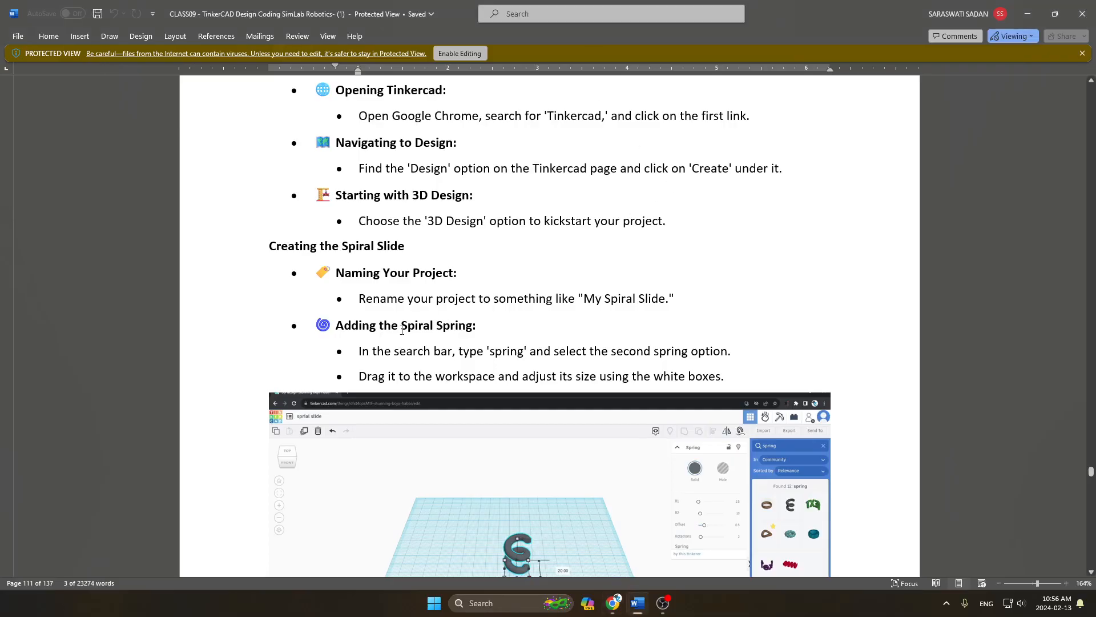
scroll(402, 330, "down", 3)
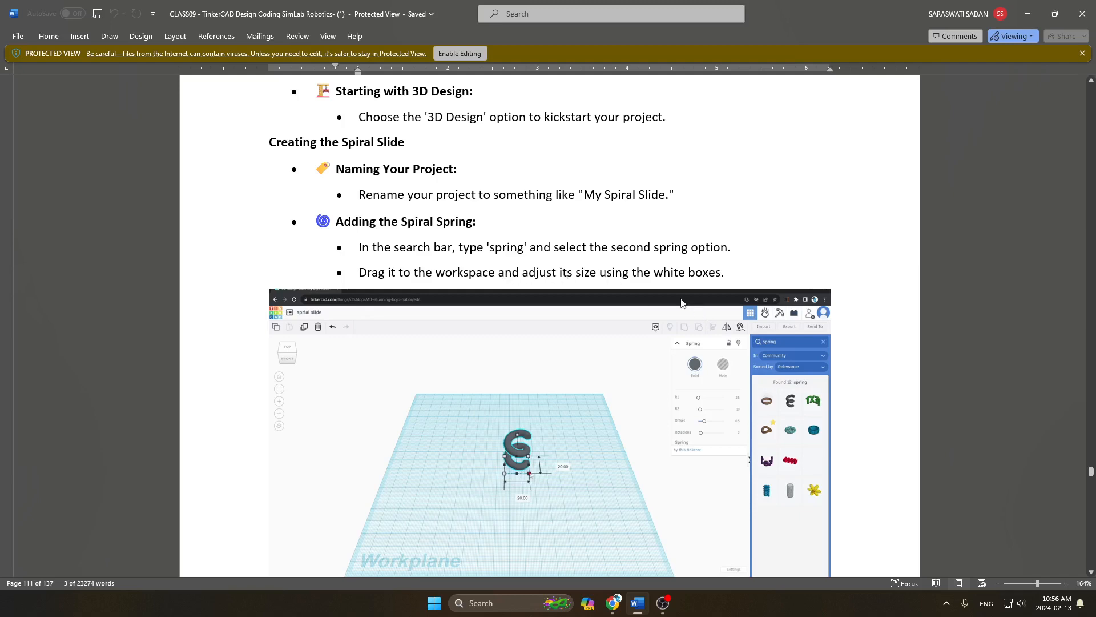
key("alt+Tab")
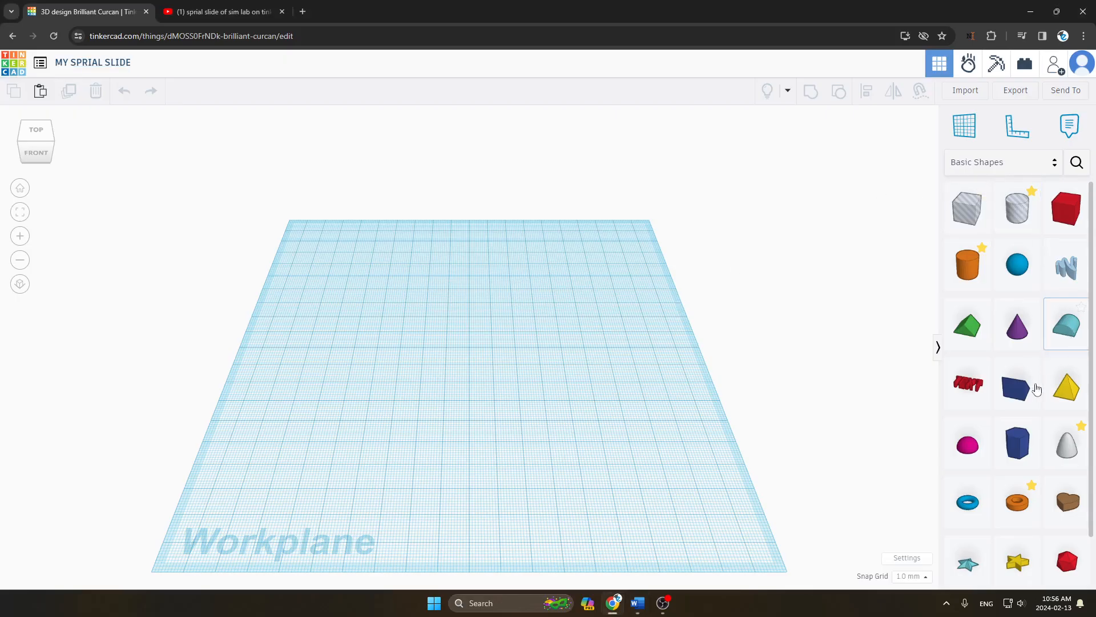
left_click(1077, 162)
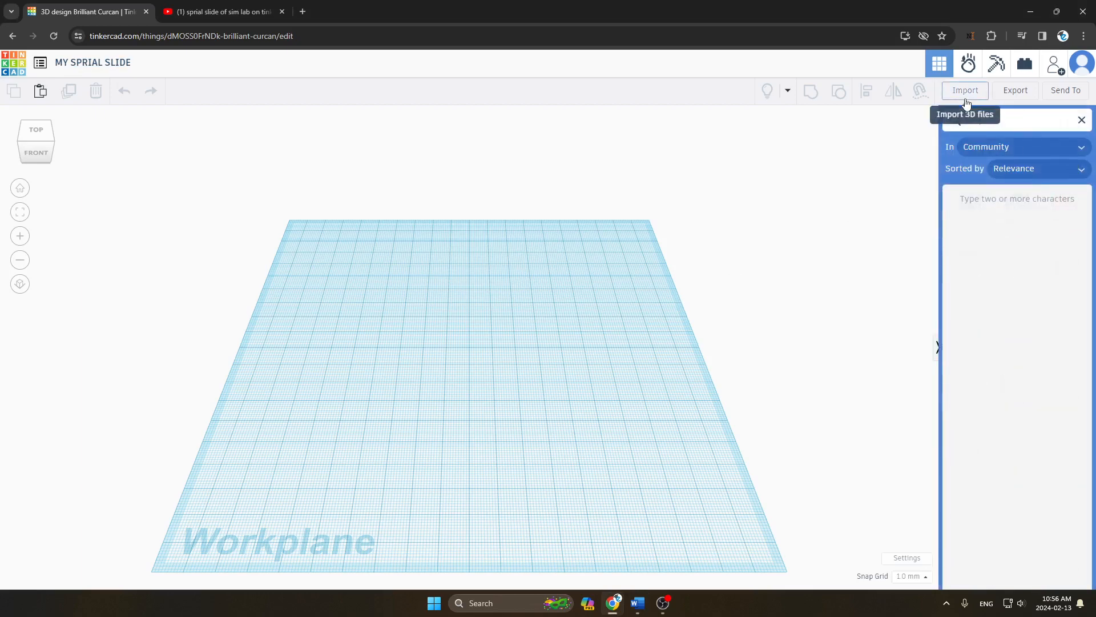
type("SPR")
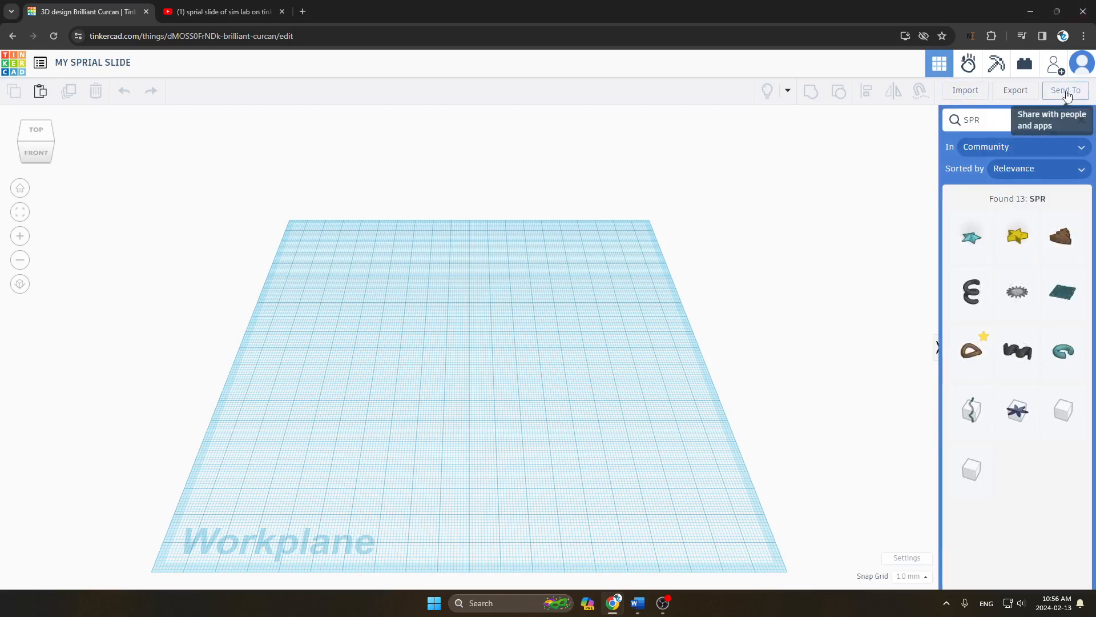
type("ING")
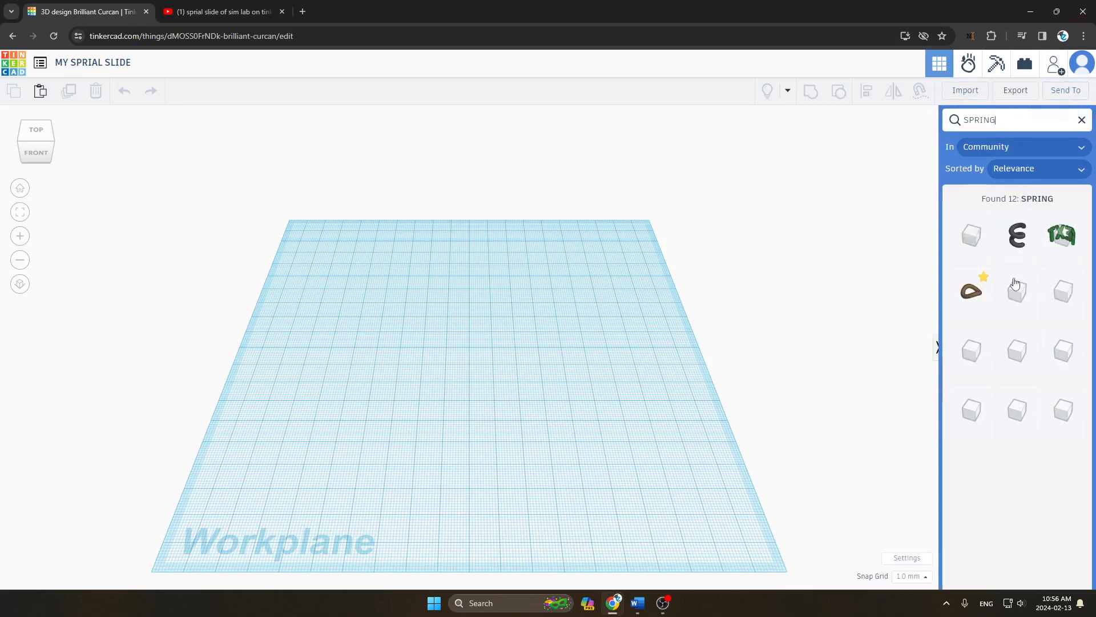
left_click(993, 252)
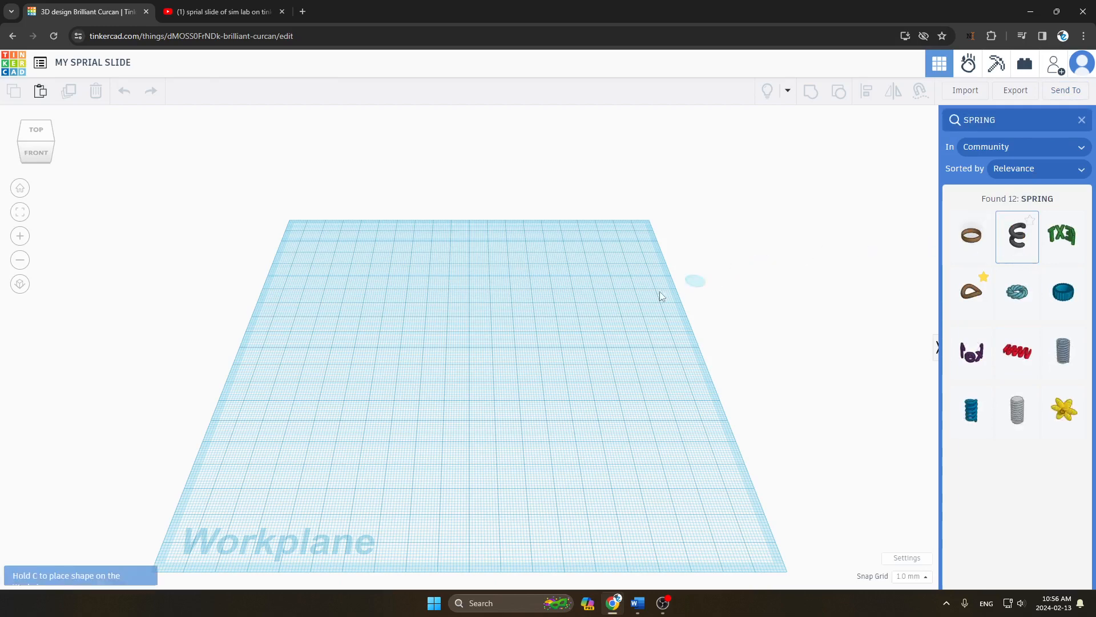
left_click(441, 370)
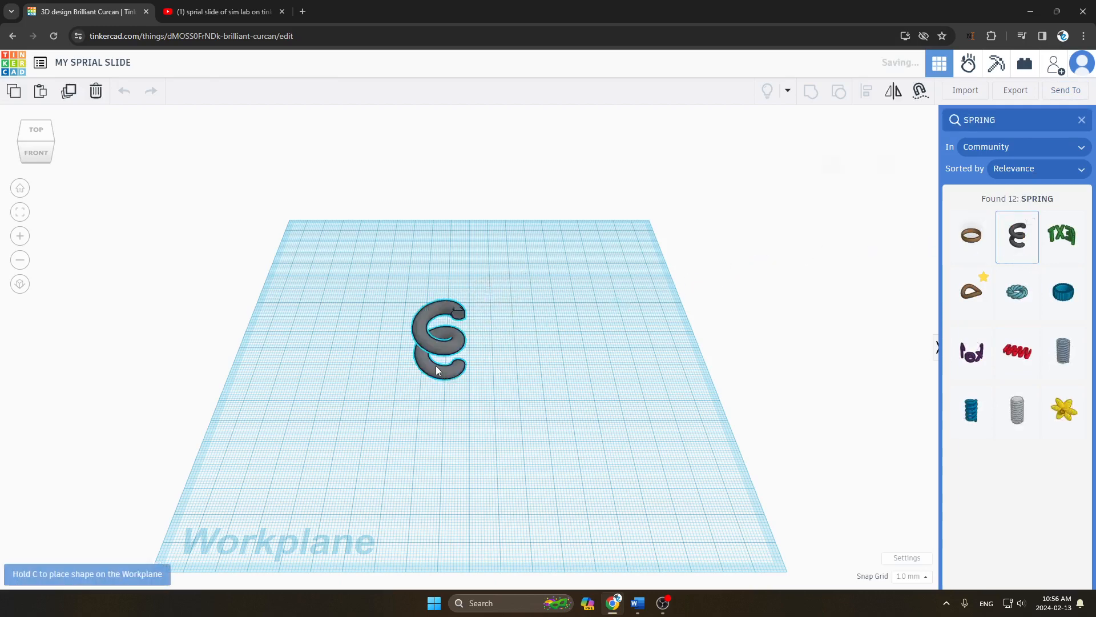
- Enlarge the spring to about 60 mm wide and 39 mm deep, stretch it taller and shift it back about 6 mm
left_click_drag(439, 313, 403, 215)
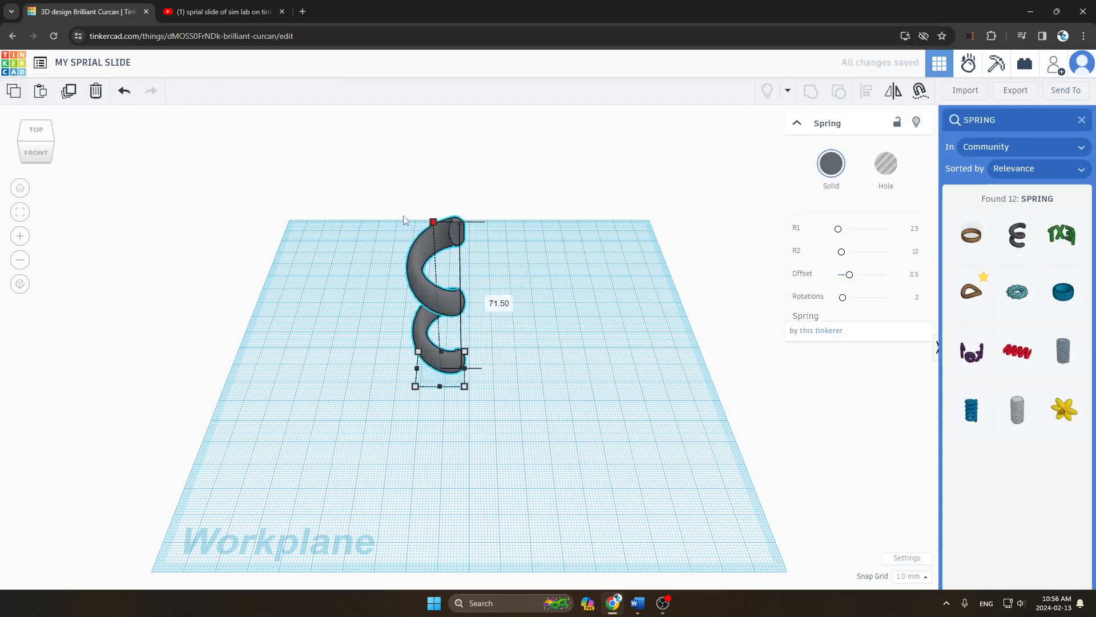
left_click_drag(415, 364, 349, 327)
left_click_drag(464, 327, 492, 326)
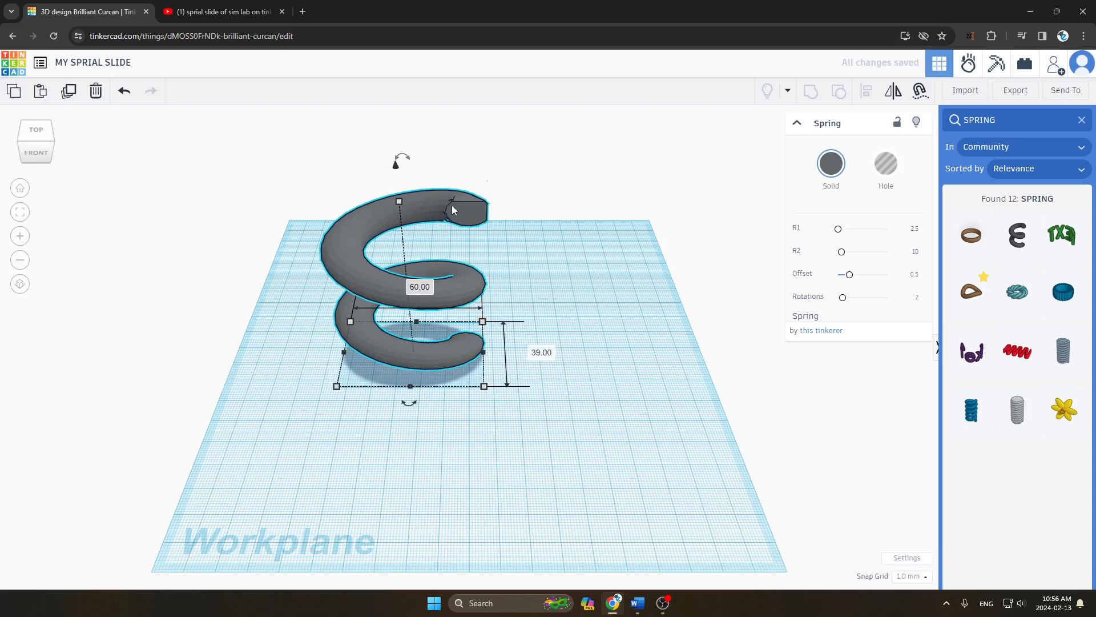
left_click_drag(393, 200, 400, 188)
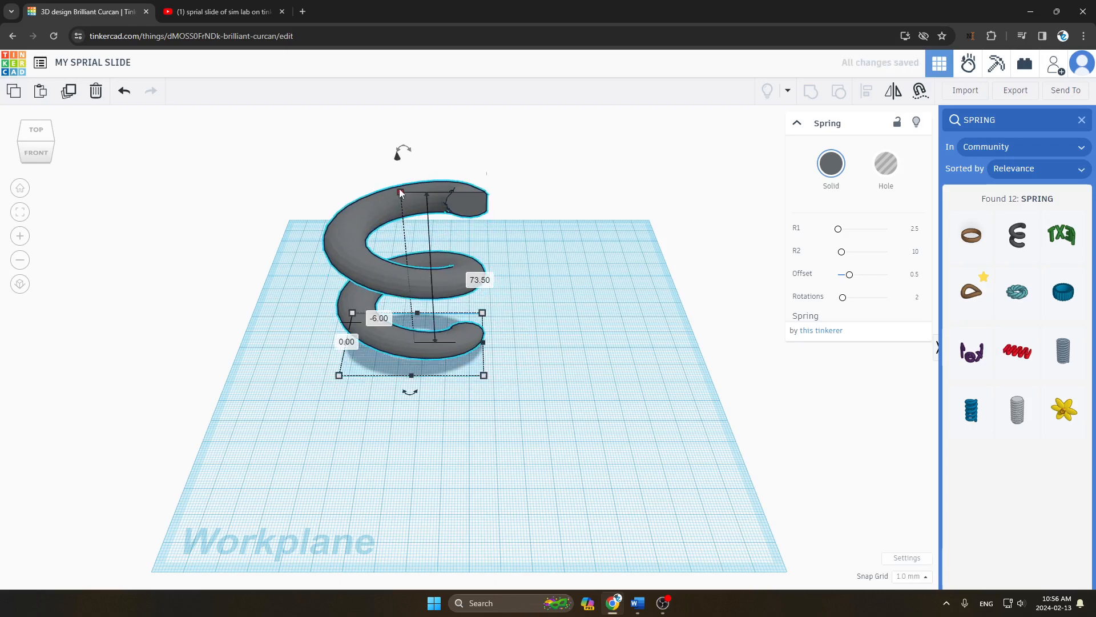
left_click(614, 300)
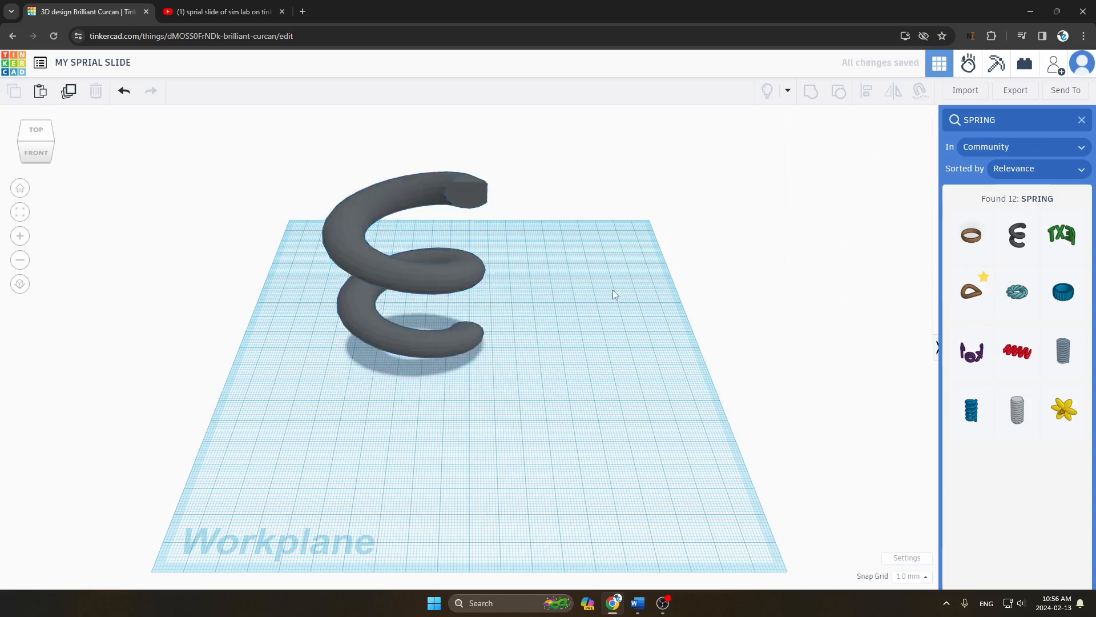
- Read the duplication instruction in Word, then duplicate the spring in Tinkercad and raise the copy about 3.5 mm above the original
key("alt+Tab")
scroll(610, 290, "down", 5)
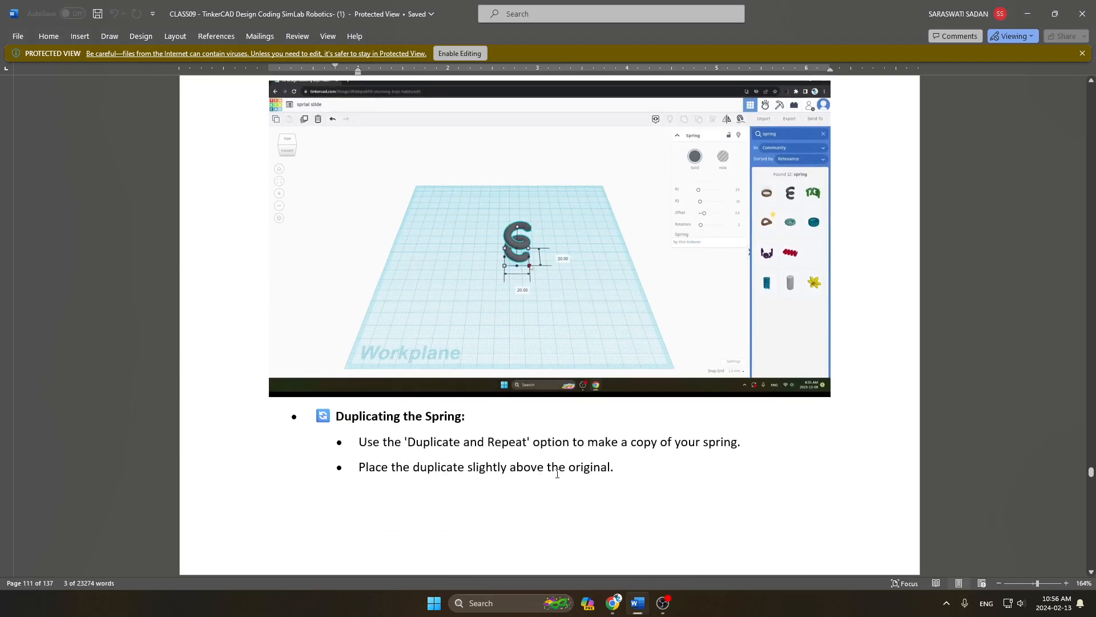
key("alt+Tab")
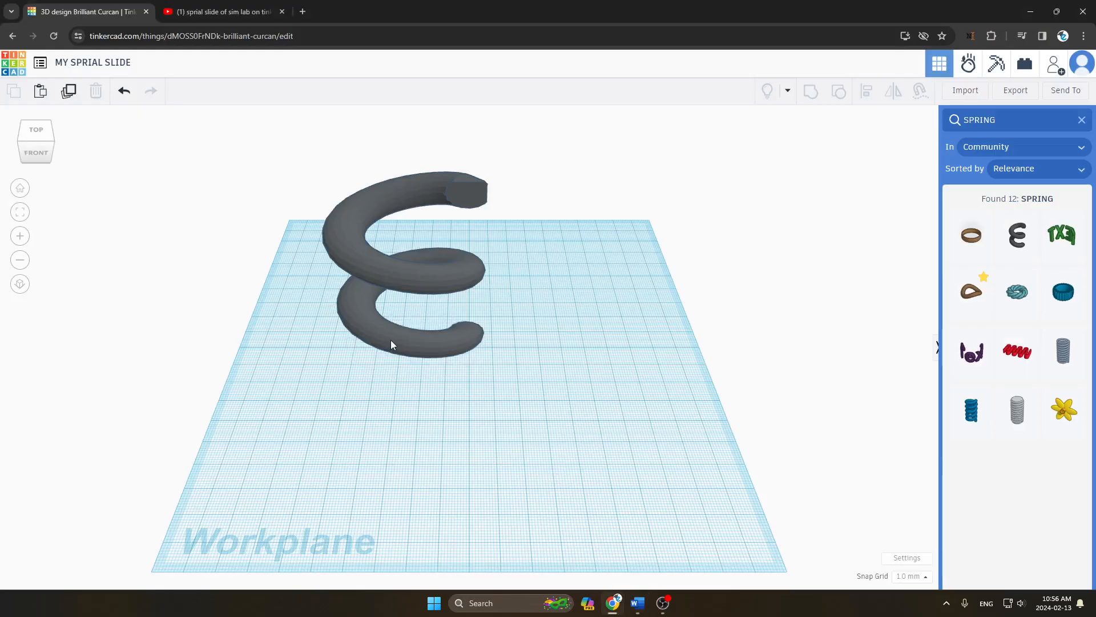
left_click(390, 340)
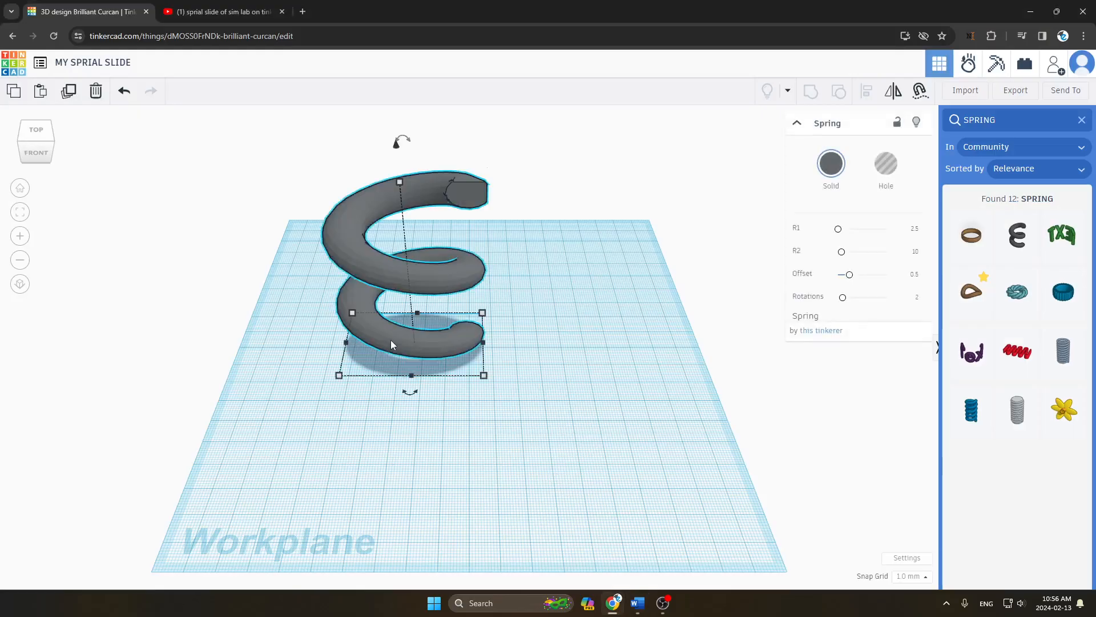
left_click(69, 93)
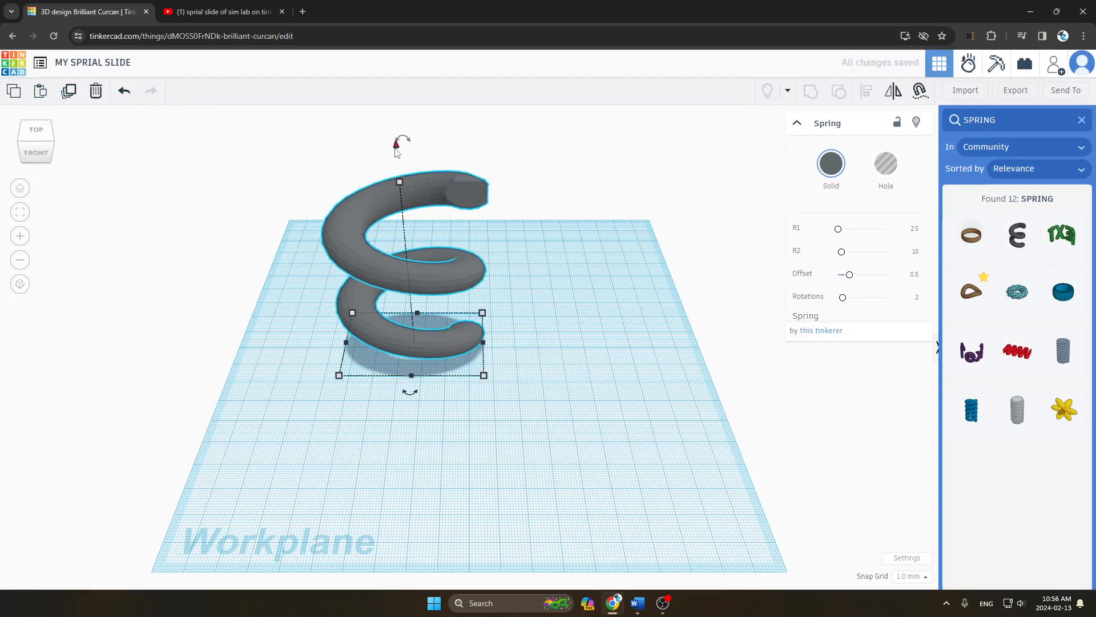
left_click_drag(396, 145, 395, 138)
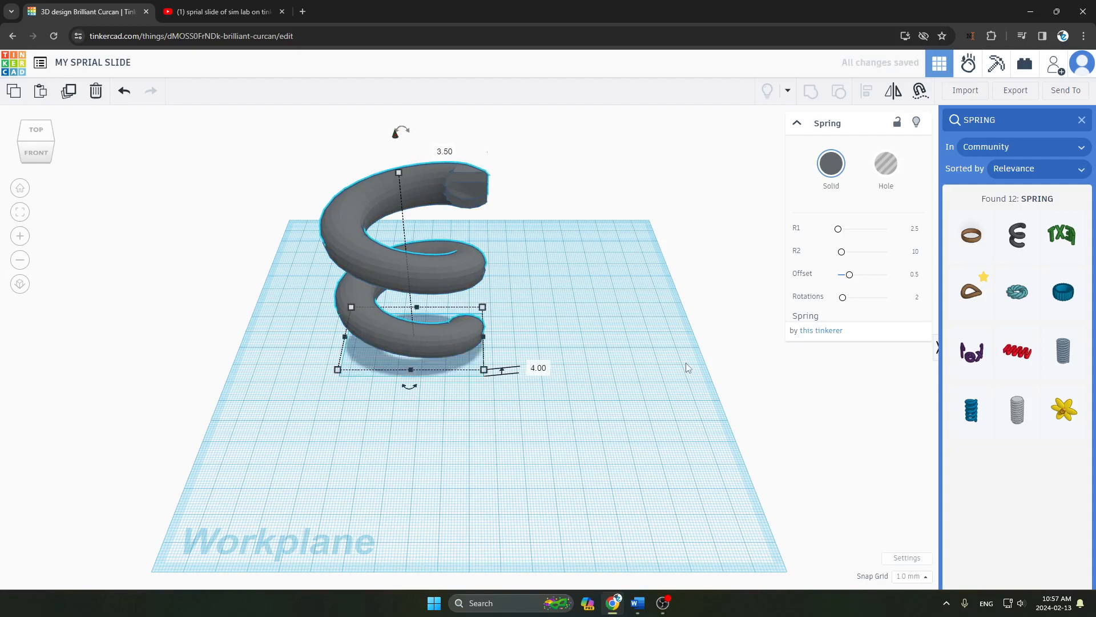
- Read the Creating a Slide instructions in Word, then convert the raised spring copy in Tinkercad into a hole
key("alt+Tab")
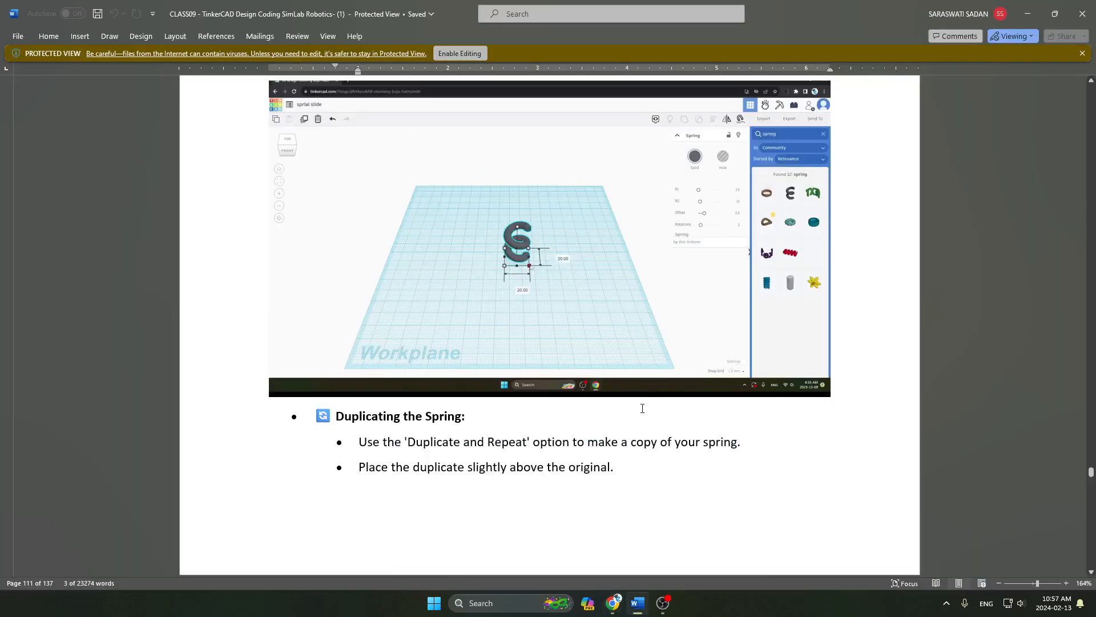
scroll(519, 416, "down", 5)
scroll(519, 416, "down", 3)
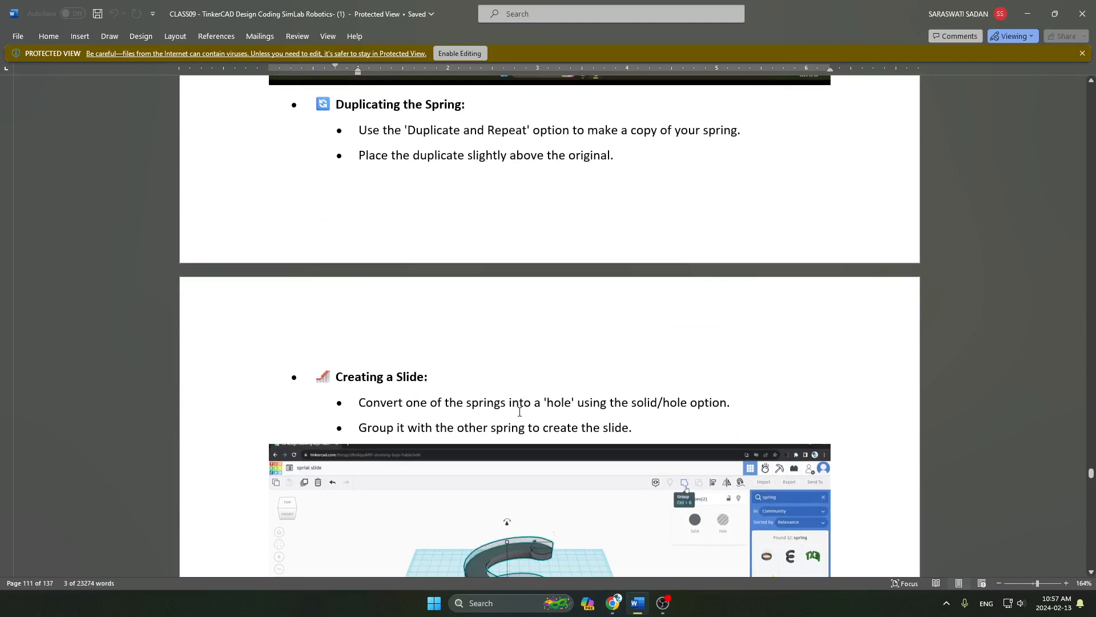
scroll(489, 399, "down", 3)
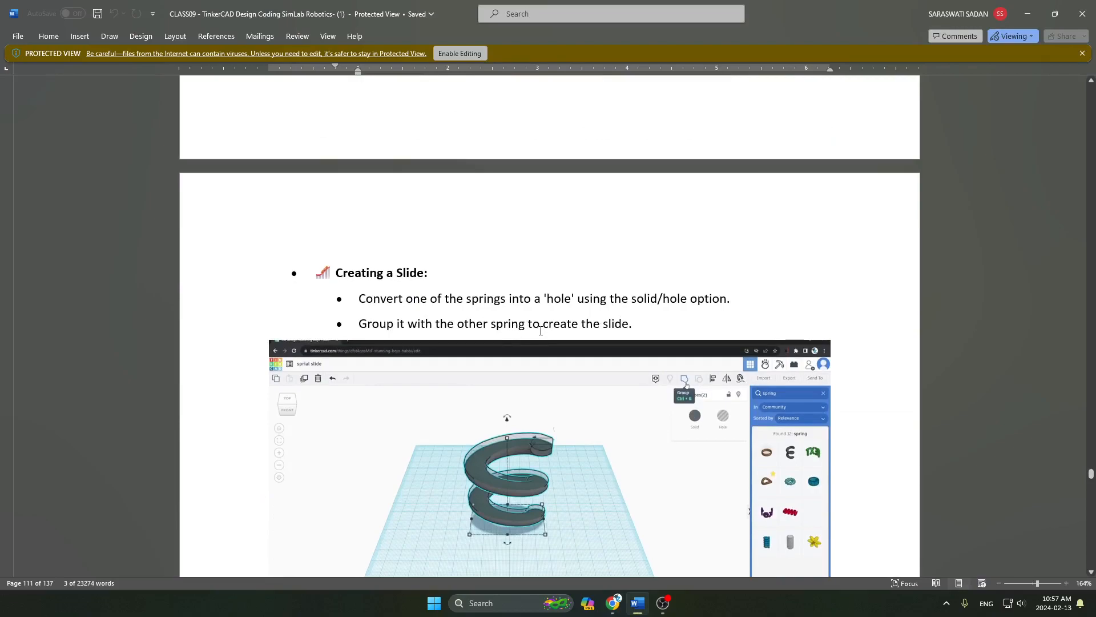
key("alt+Tab")
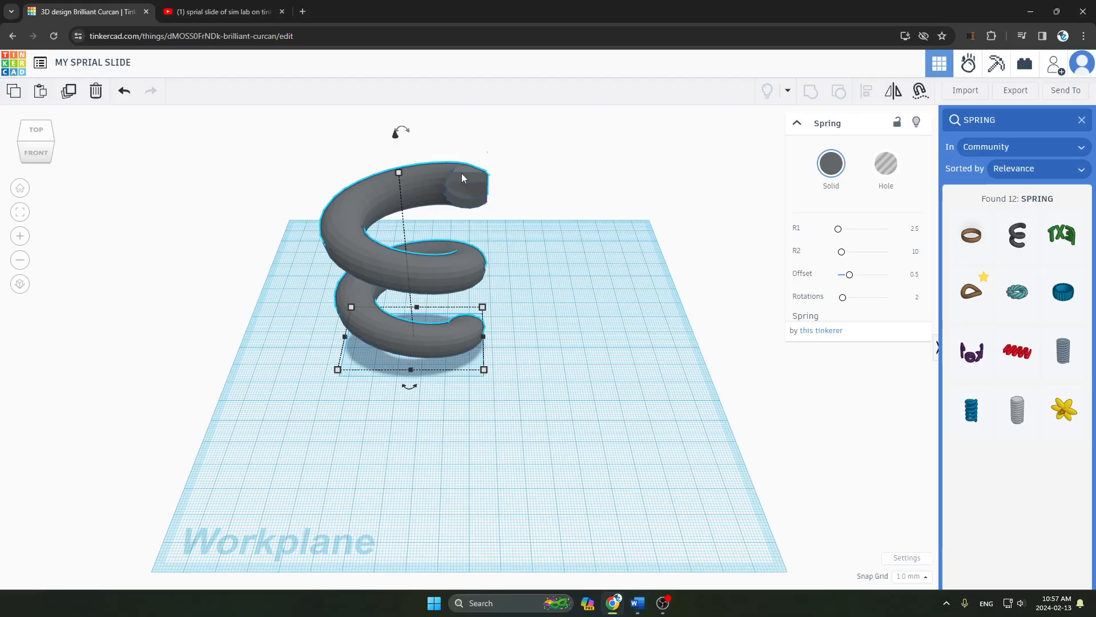
left_click(879, 180)
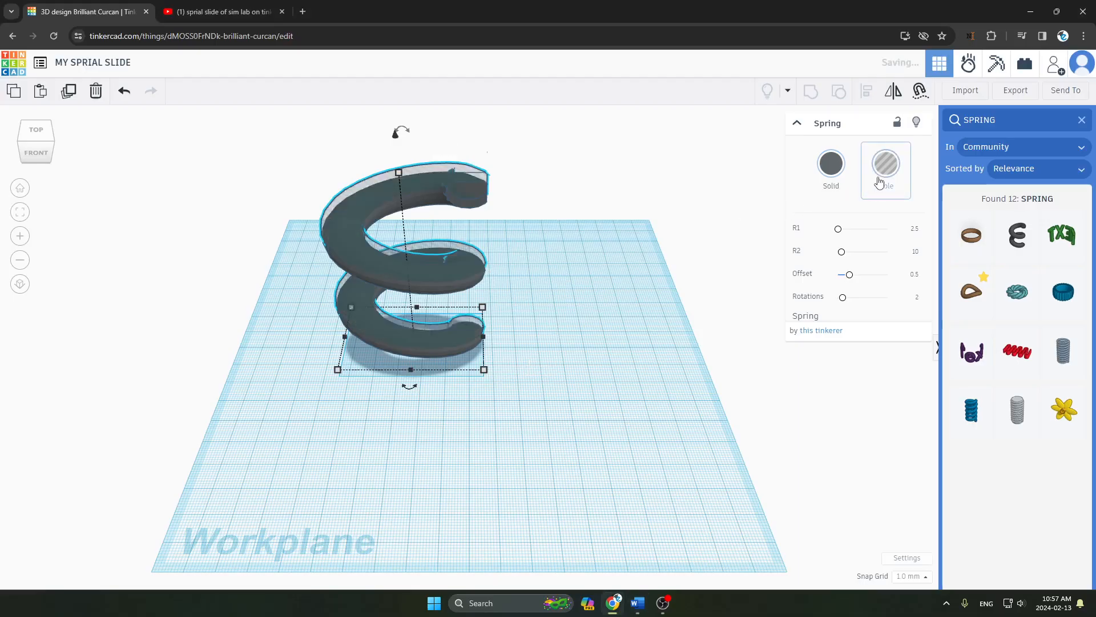
left_click(533, 296)
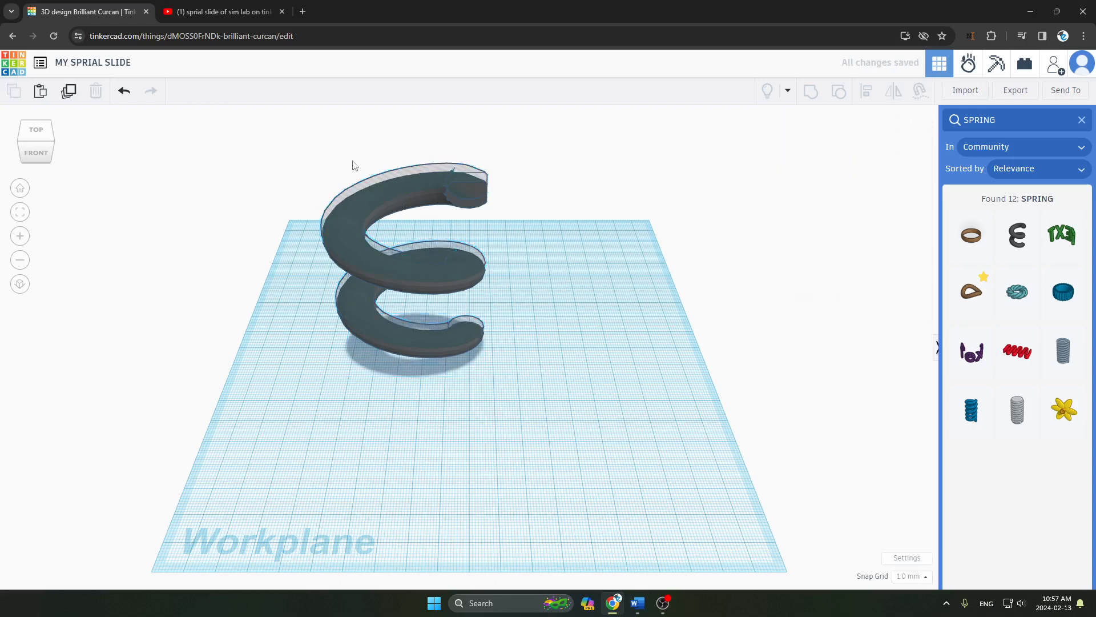
left_click_drag(450, 173, 450, 166)
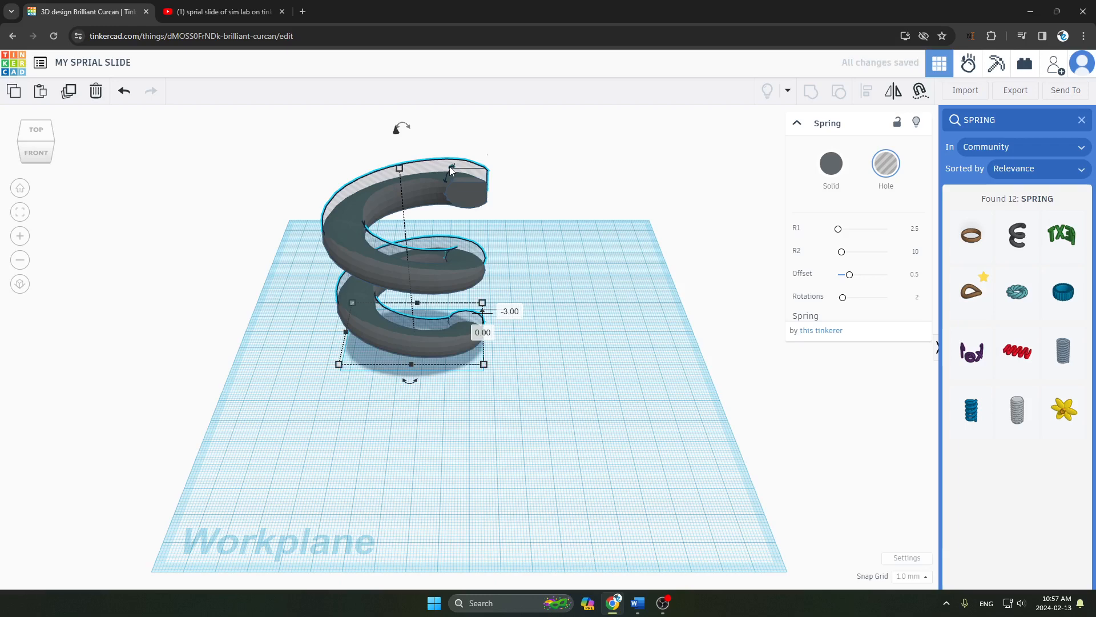
key("ctrl+z")
left_click(503, 197)
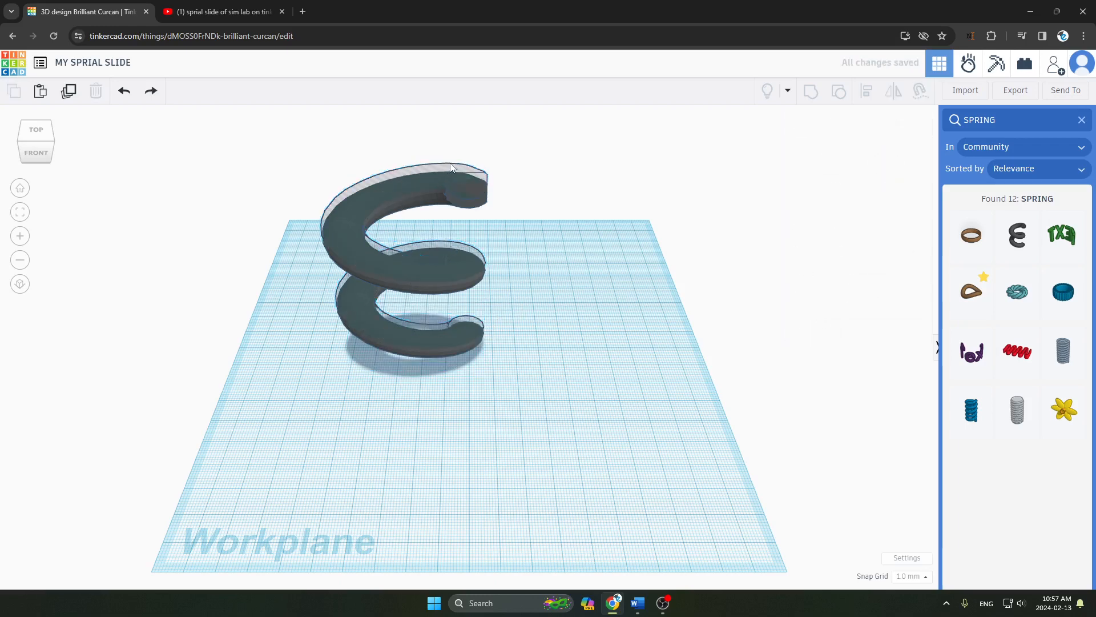
- Group the solid spring with the hole spring to cut the slide channel, and inspect the shape from above and at an angle
left_click(447, 209)
left_click(810, 91)
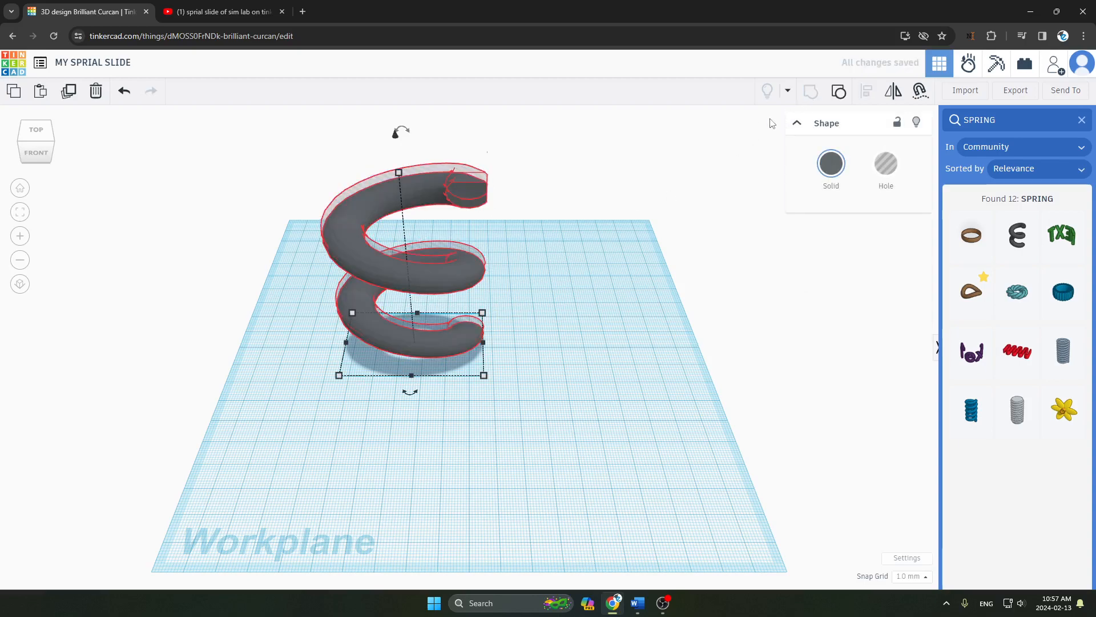
left_click(35, 134)
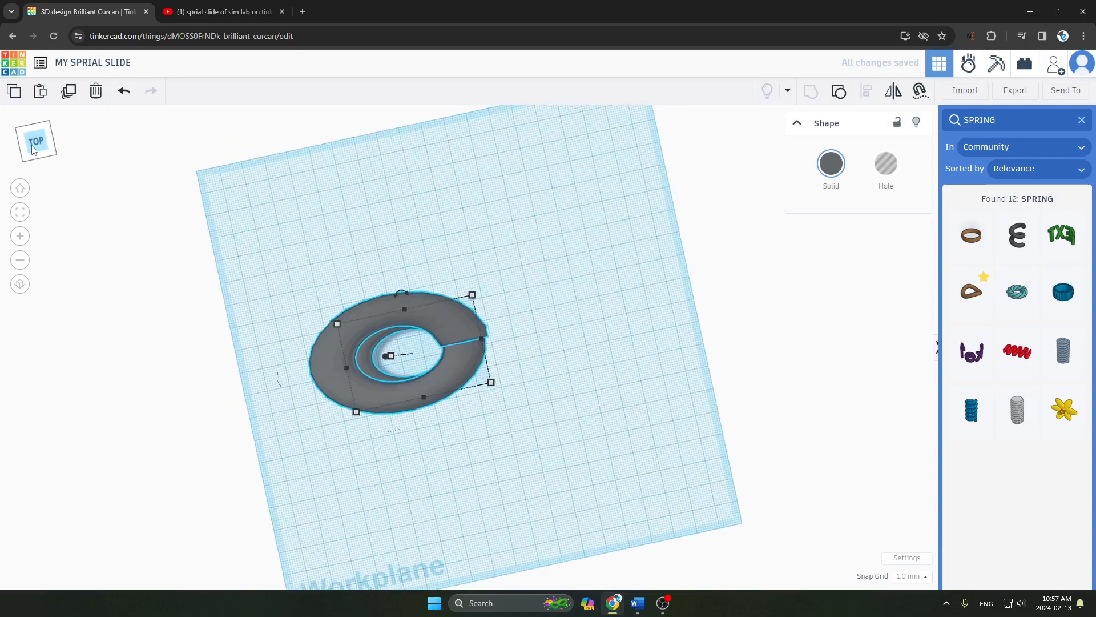
left_click_drag(33, 150, 137, 145)
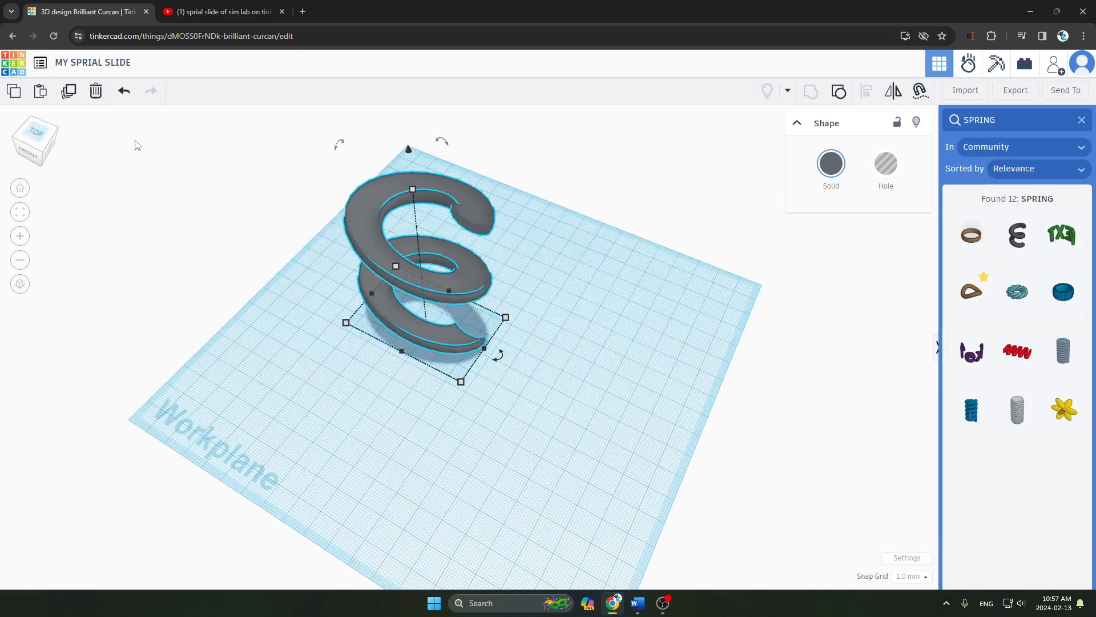
- Inspect the carved slide from the side, then switch to Word and read the Adding a Ball and Simulating instructions
left_click(291, 386)
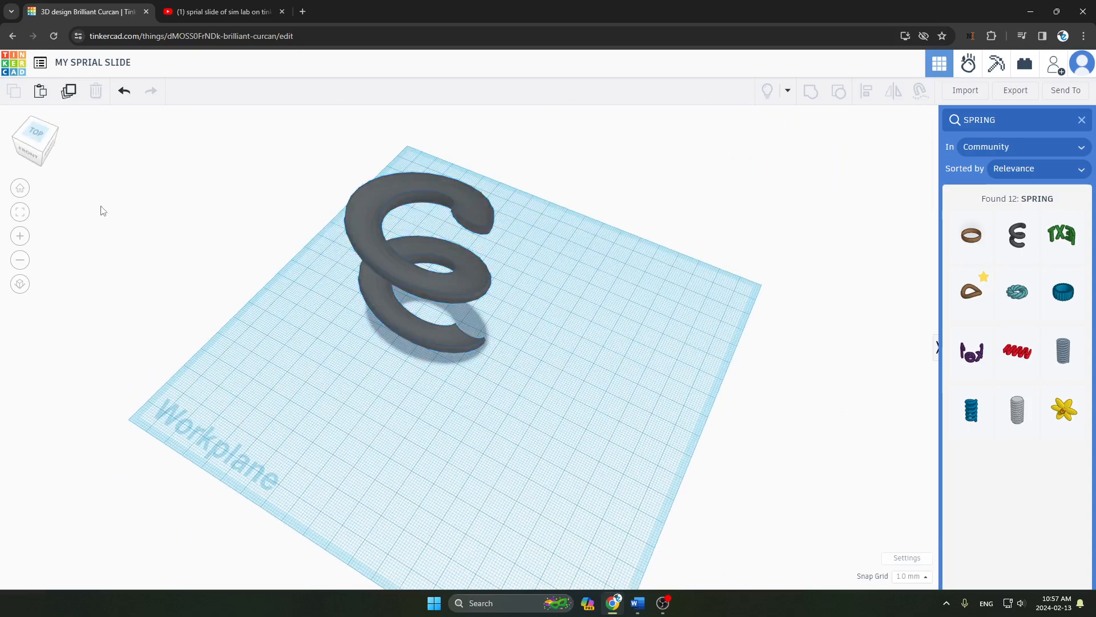
left_click(34, 157)
mouse_move(29, 153)
left_mouse_down()
mouse_move(1, 167)
mouse_move(10, 158)
left_mouse_up()
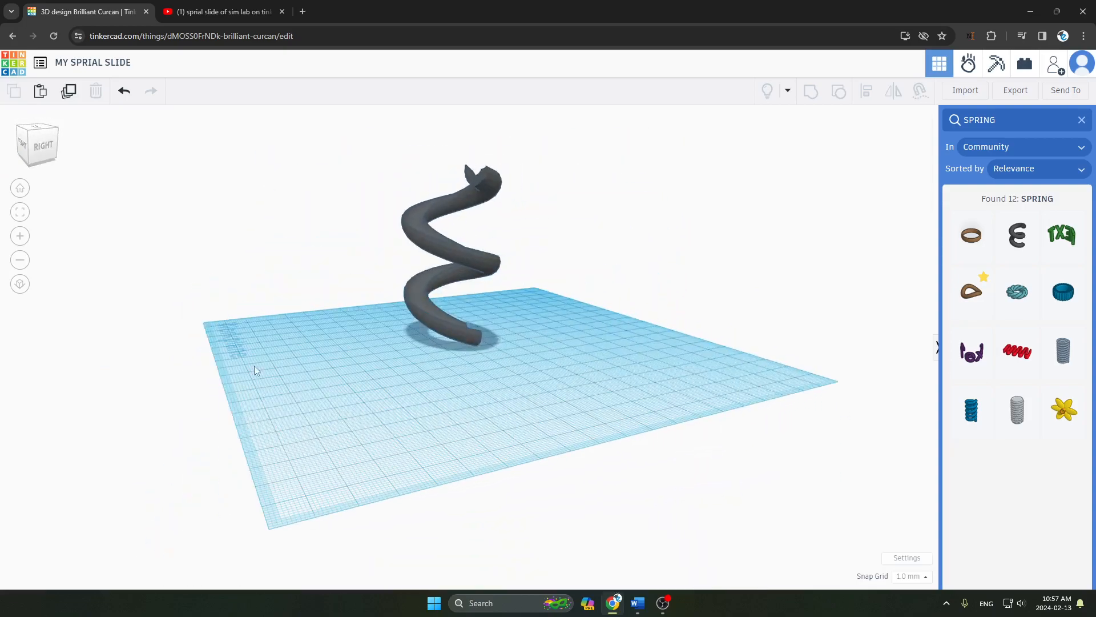
key("alt+Tab")
scroll(351, 405, "down", 5)
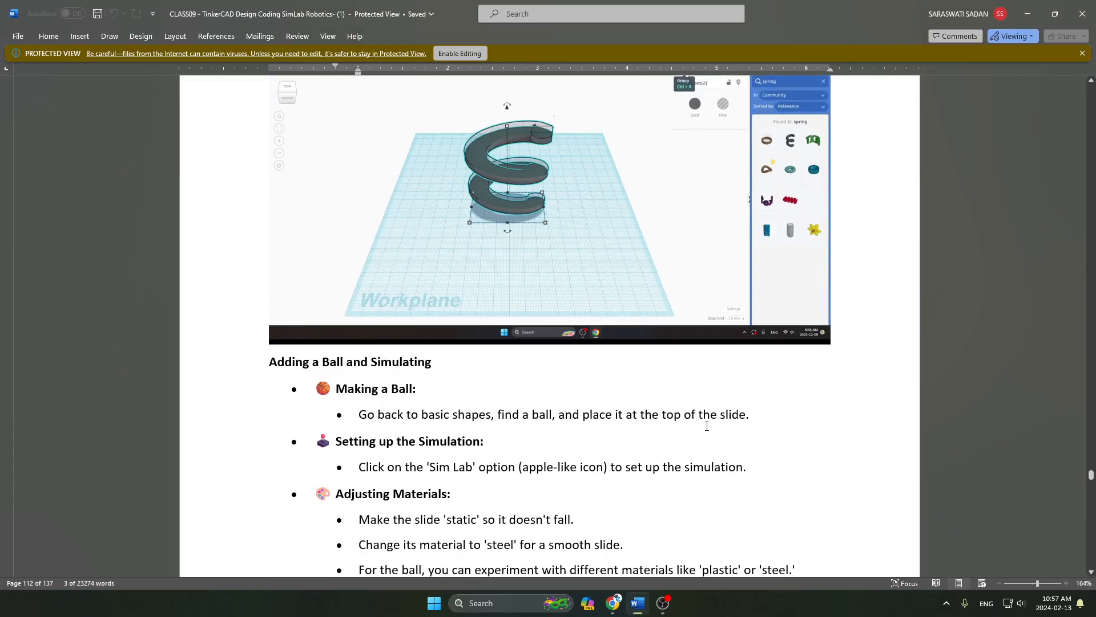
- Switch back to Tinkercad and enlarge the slide's footprint to about 68 mm by 61 mm
key("alt+Tab")
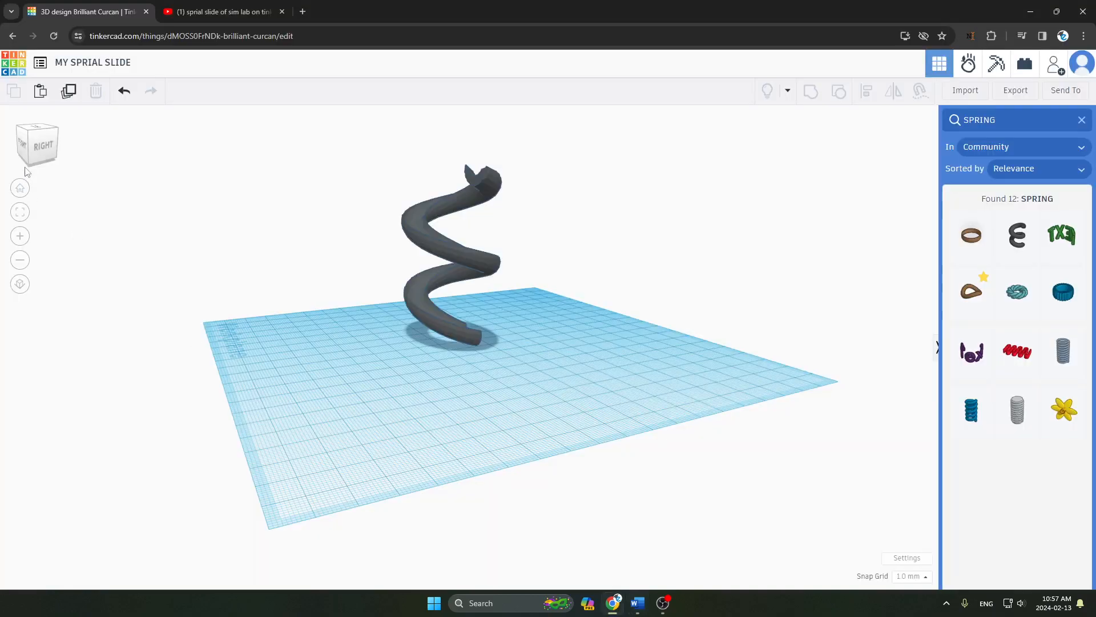
left_click_drag(26, 149, 142, 156)
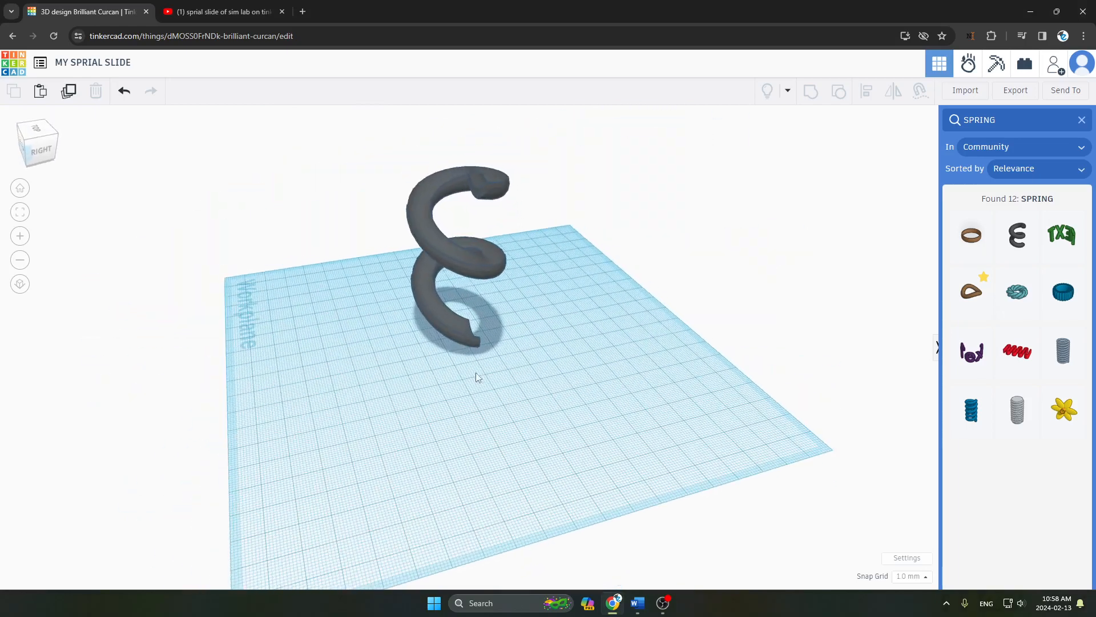
left_click(453, 336)
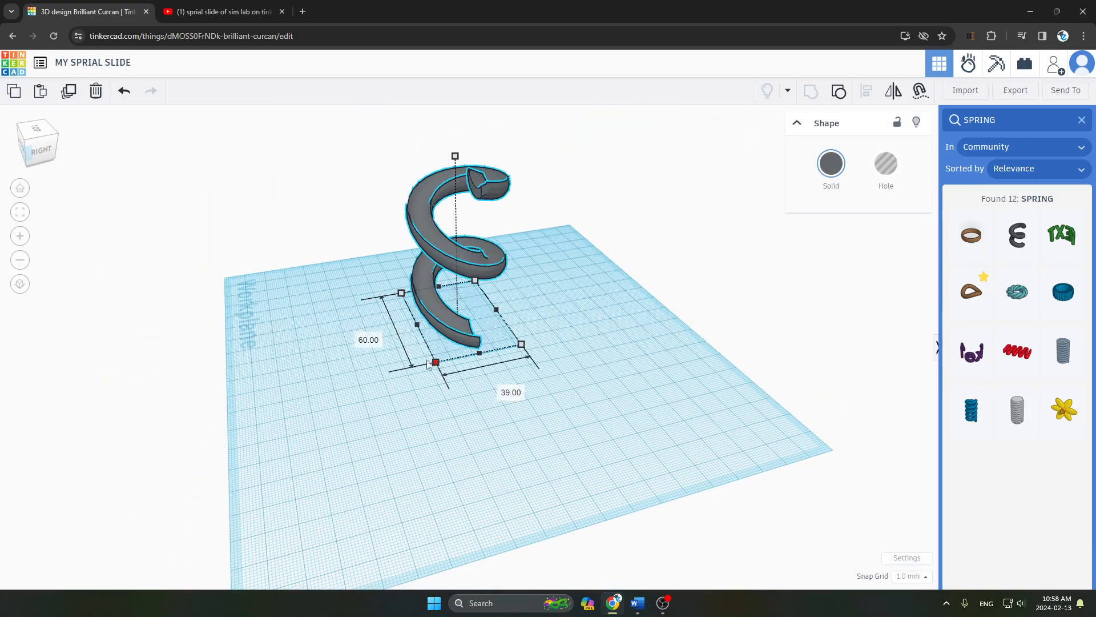
left_click_drag(430, 364, 370, 377)
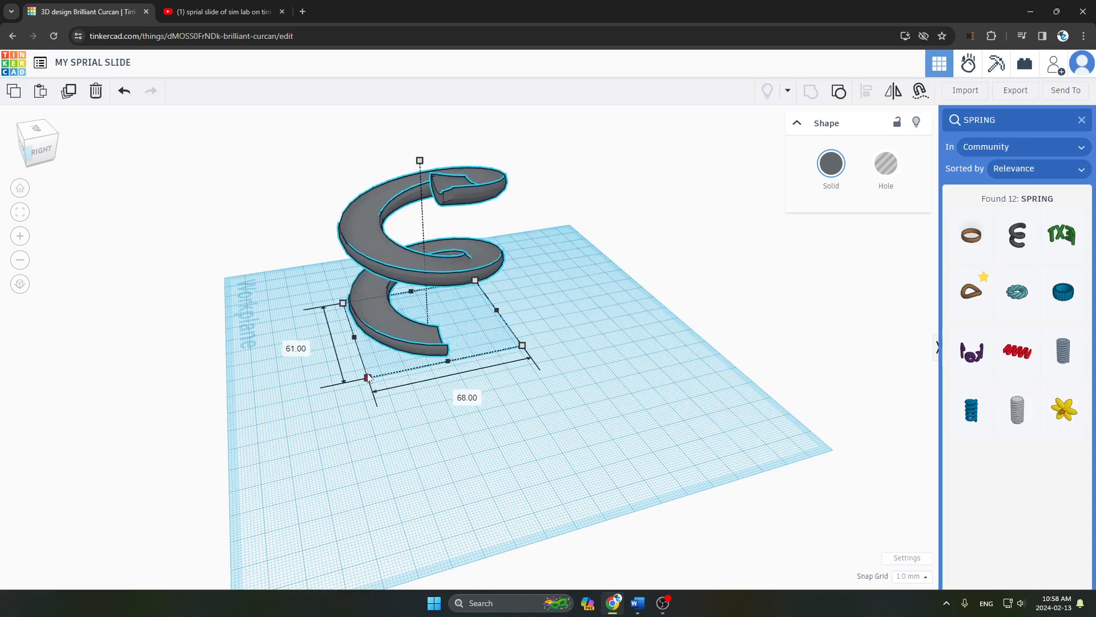
left_click(508, 428)
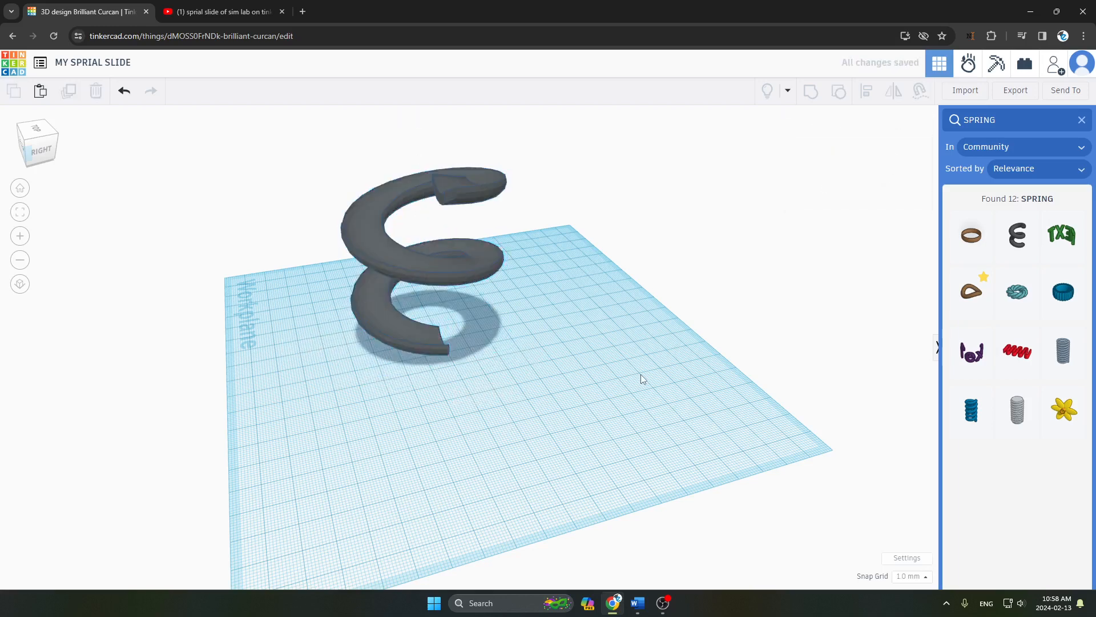
- Place a Basic Shapes sphere on the upper part of the slide and shrink it to about 14 mm by 11 mm
left_click(1081, 123)
left_click(1017, 264)
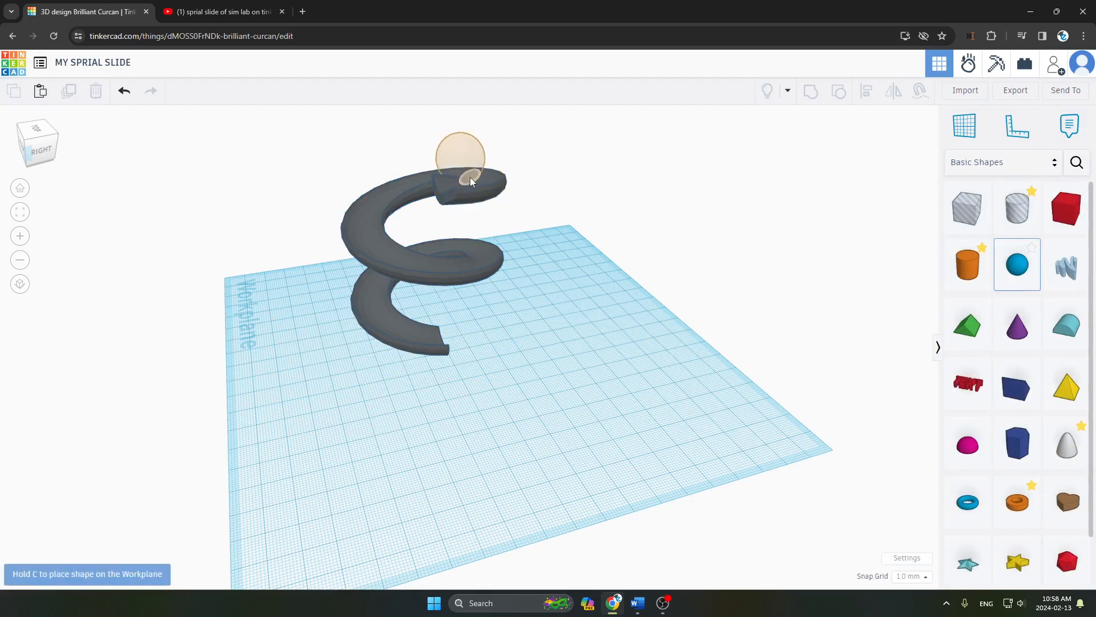
left_click(471, 183)
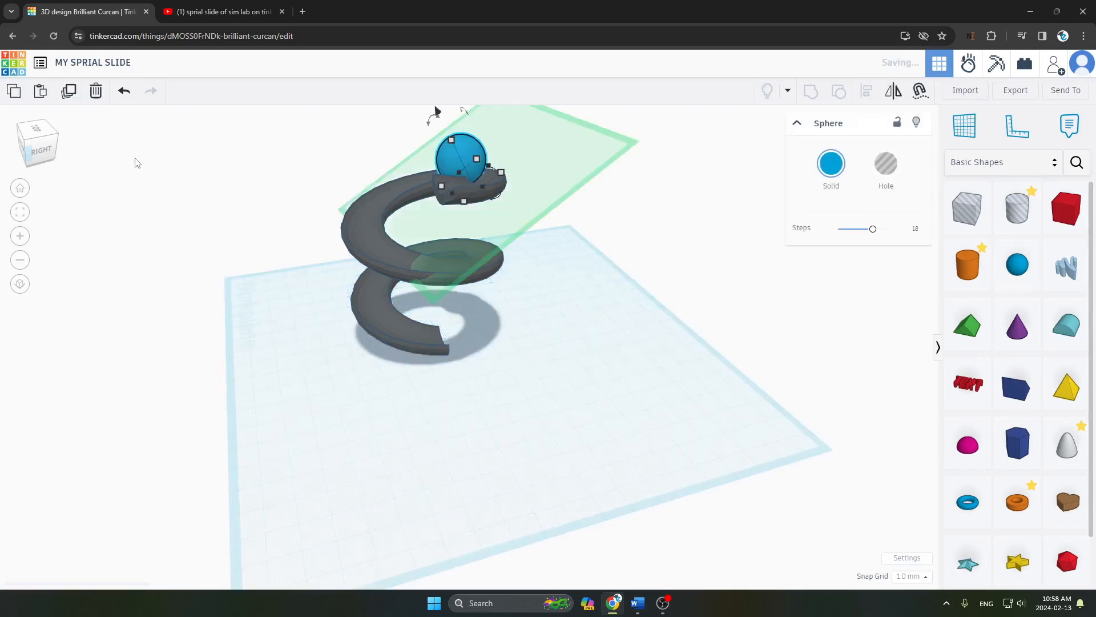
left_click(36, 130)
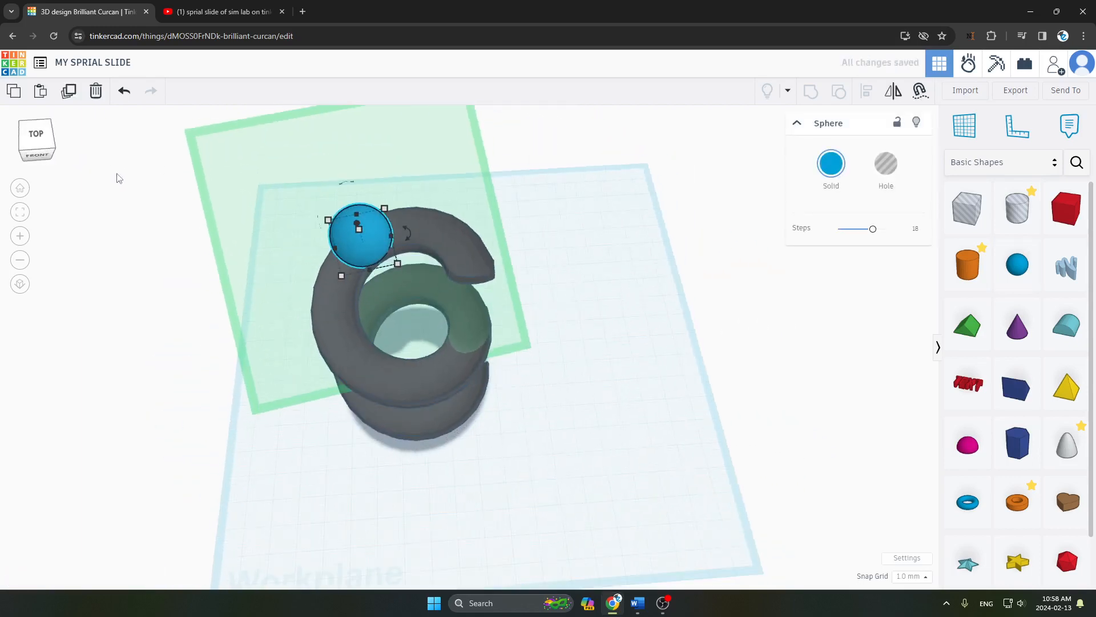
left_click_drag(366, 258, 362, 256)
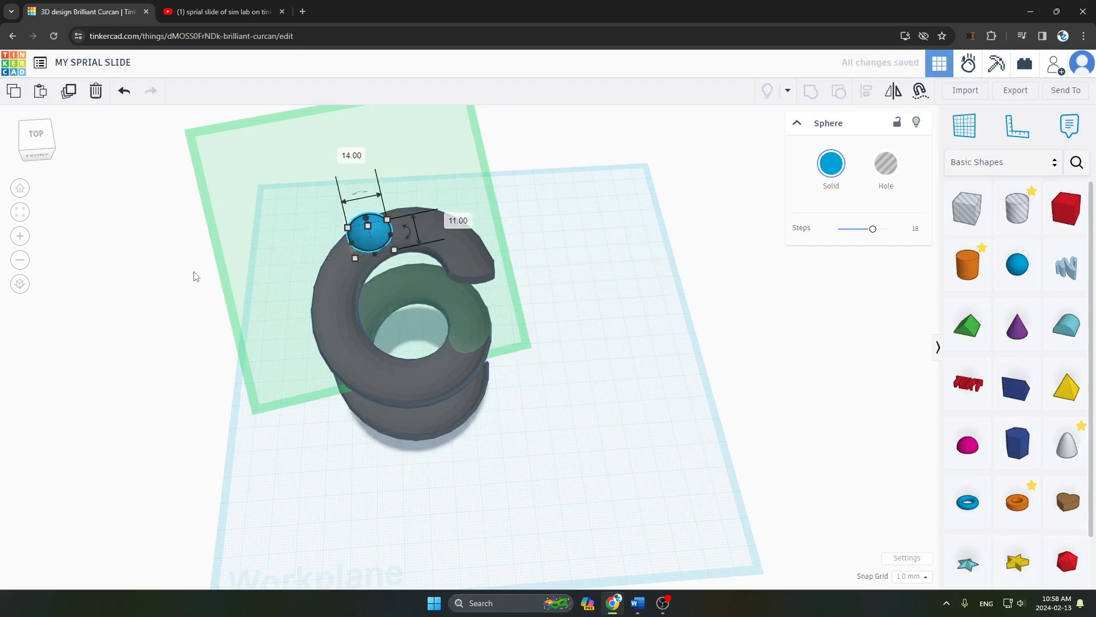
- Move the sphere onto the open upper end of the slide and raise it about 4.4 mm, to 65 mm above the workplane
left_click(311, 245)
left_click_drag(366, 234, 480, 261)
left_click_drag(465, 213, 465, 208)
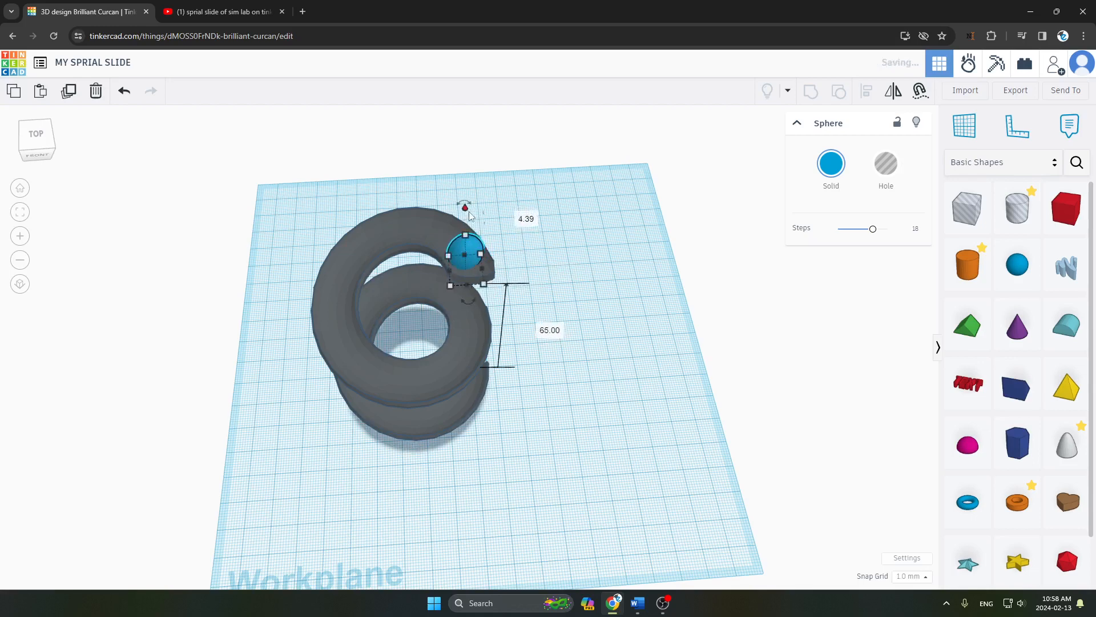
left_click(565, 252)
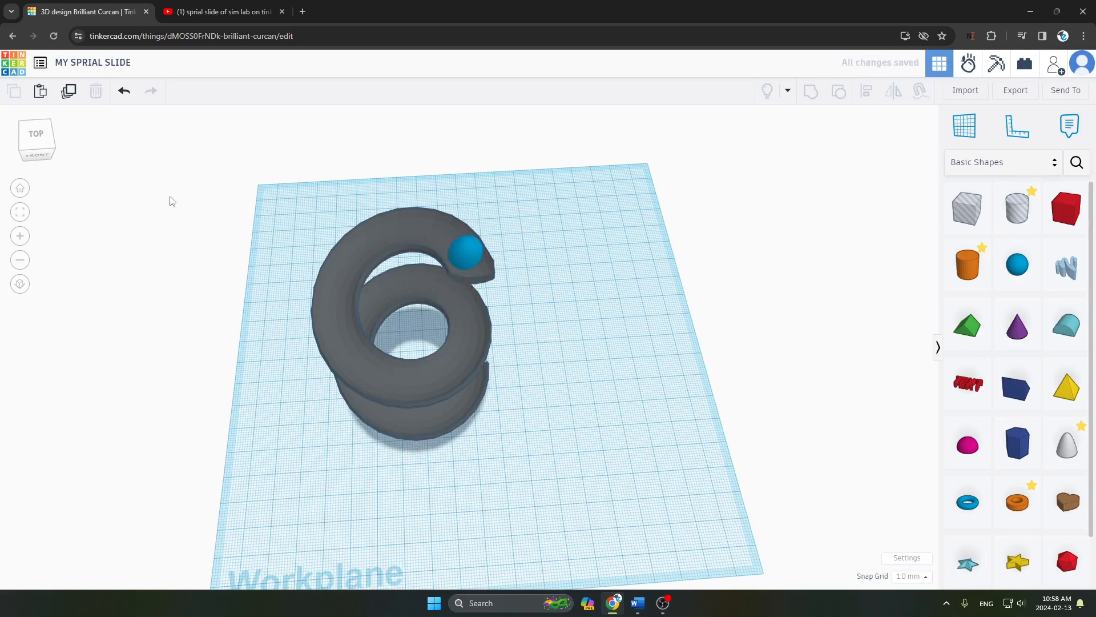
left_click(47, 157)
left_click(47, 156)
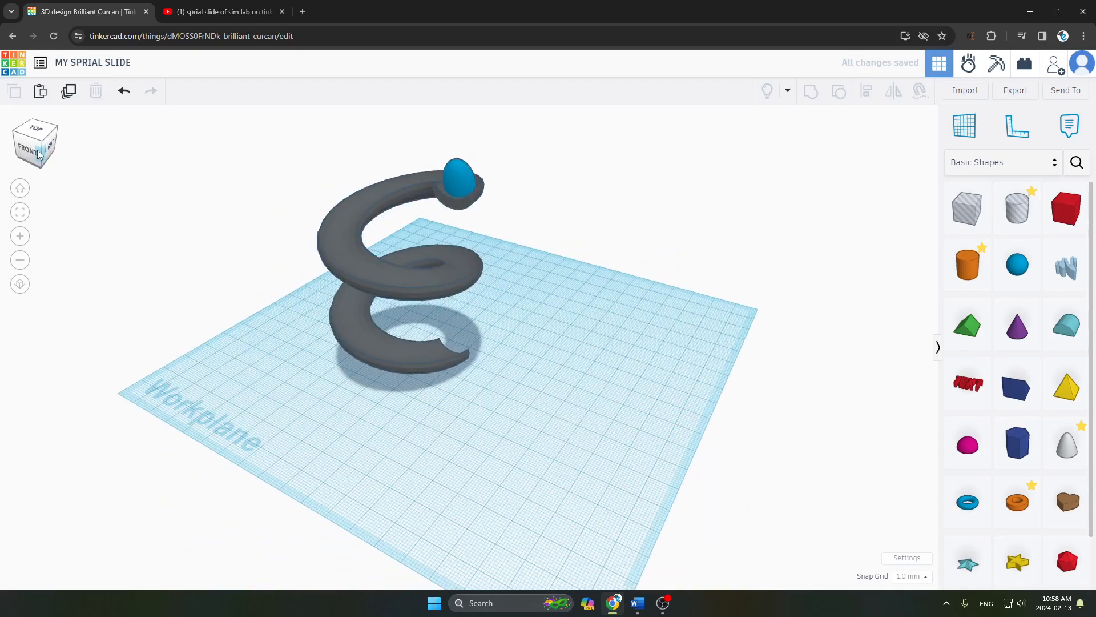
- Read the simulation setup and material instructions in Word, then open the design in Tinkercad's Sim Lab
key("alt+Tab")
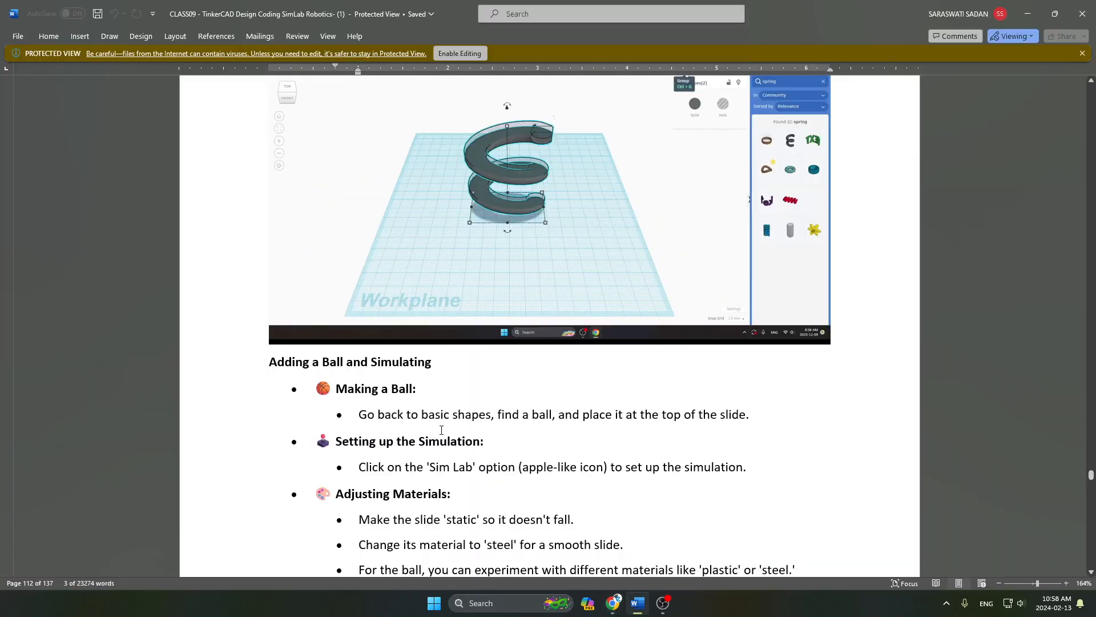
scroll(437, 427, "down", 2)
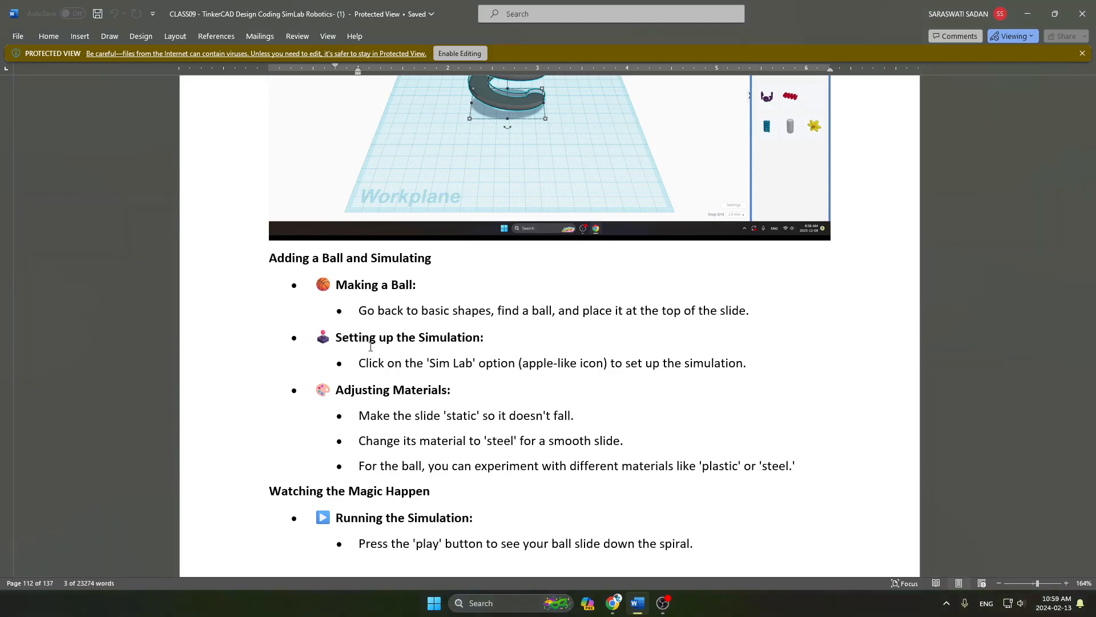
key("alt+Tab")
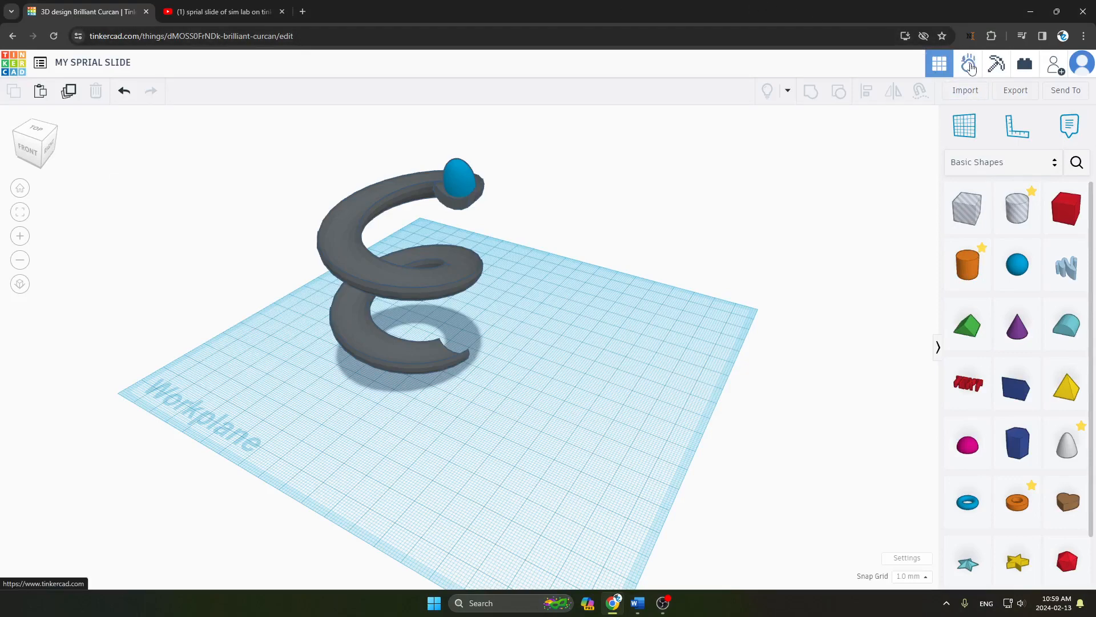
left_click(969, 65)
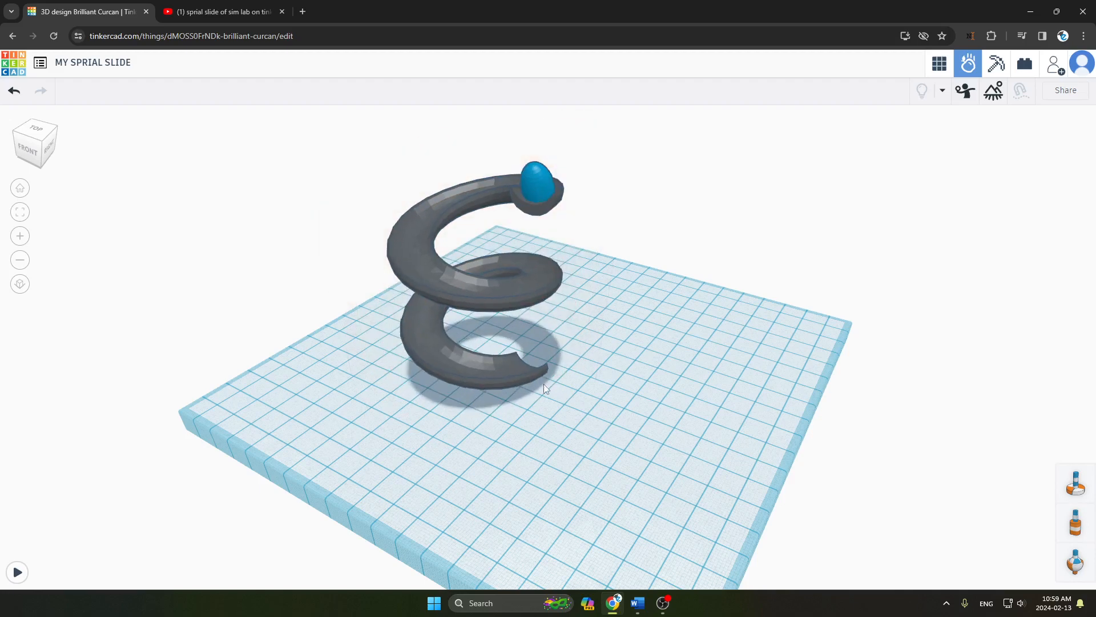
- Make the spiral slide static and set the ball's material to Bouncy rubber
left_click(509, 380)
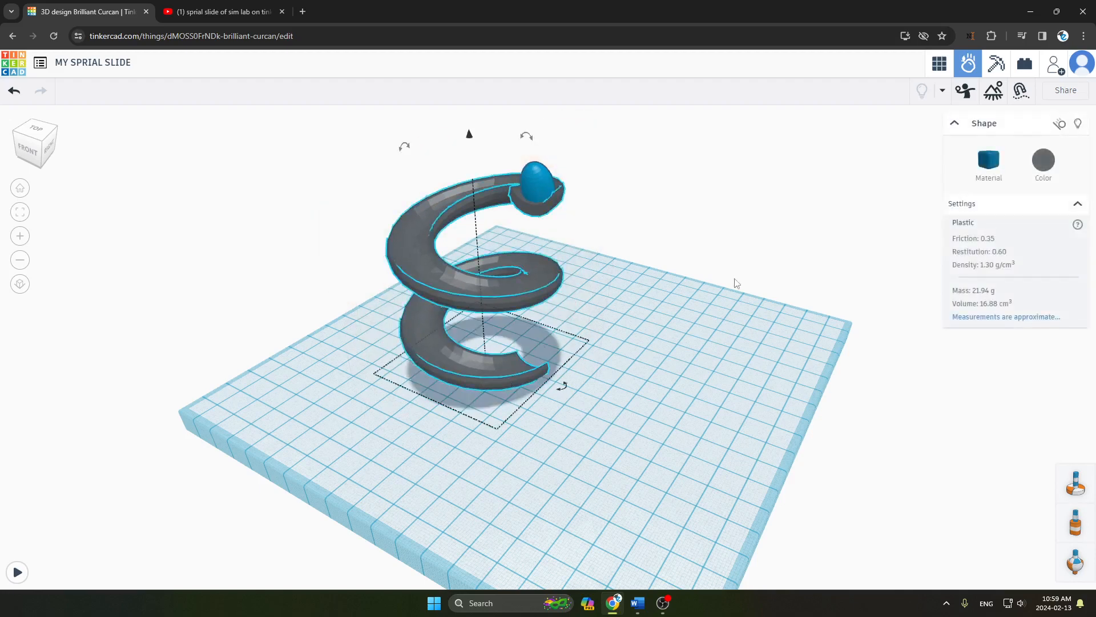
left_click(1060, 124)
left_click(533, 187)
left_click(989, 161)
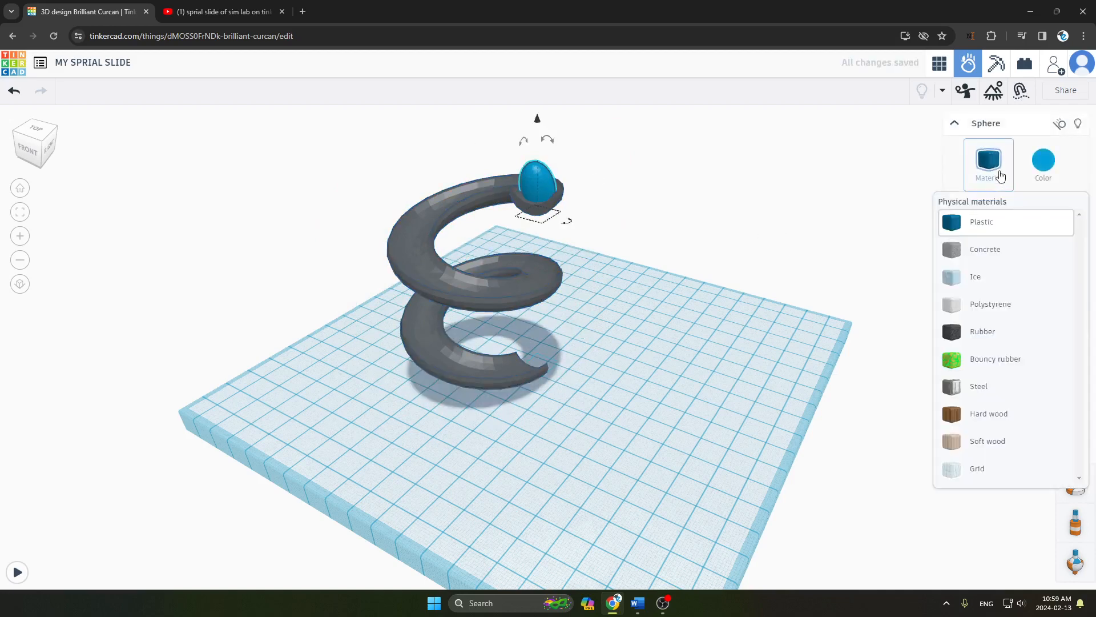
left_click(983, 366)
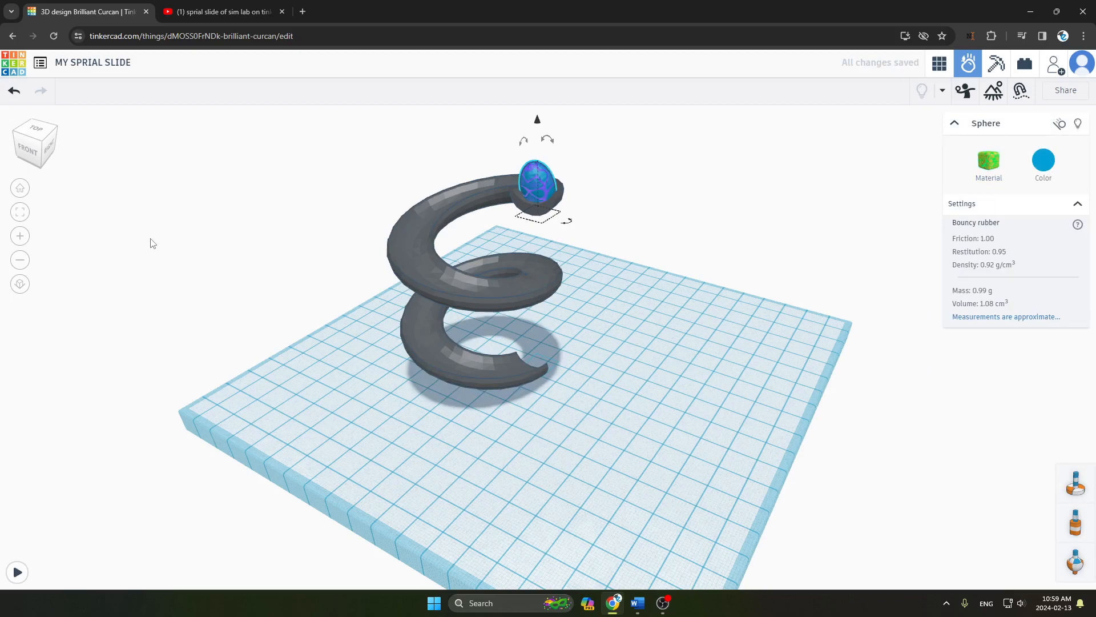
- Switch to Word and read the Running the Simulation instruction under Watching the Magic Happen
key("alt+Tab")
scroll(366, 462, "down", 3)
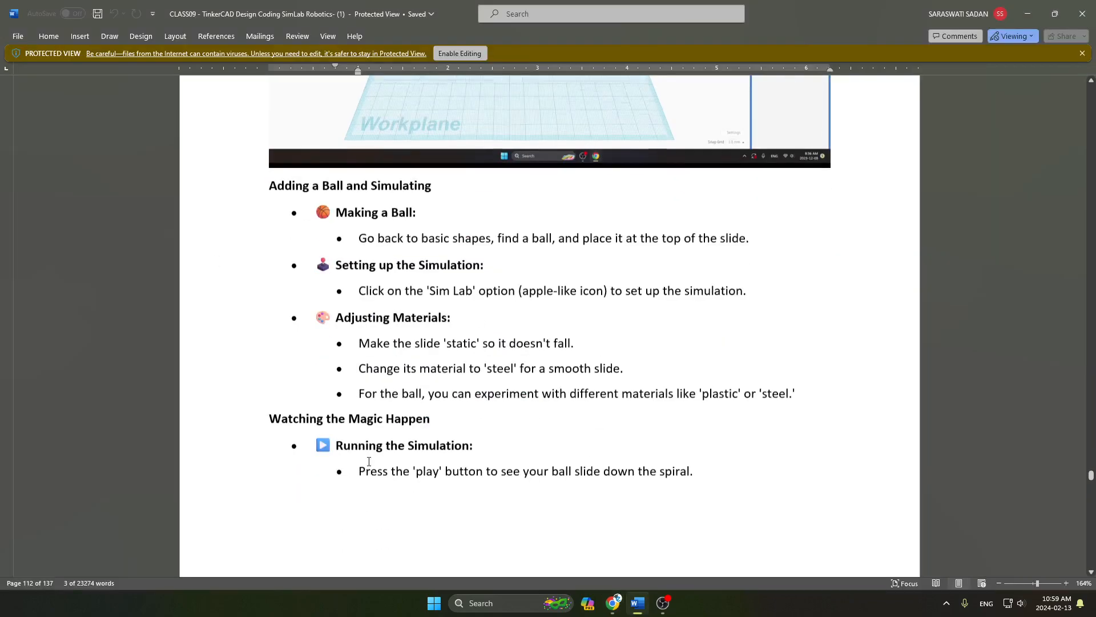
scroll(449, 427, "down", 5)
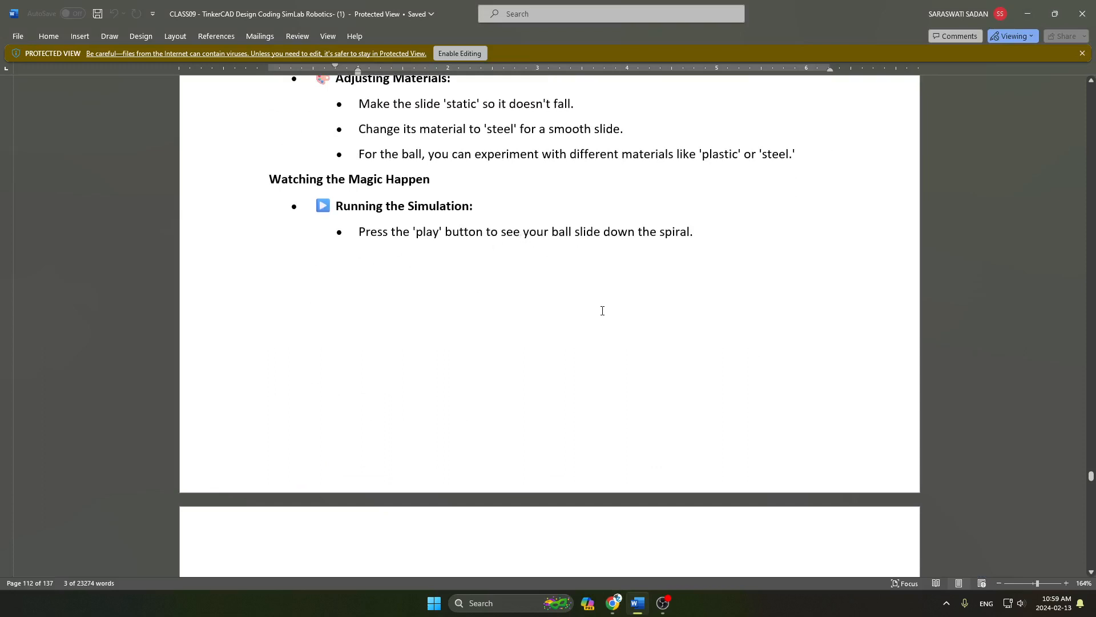
- Run the ball simulation in Tinkercad from above and from an angled side view, resetting it after each run
key("alt+Tab")
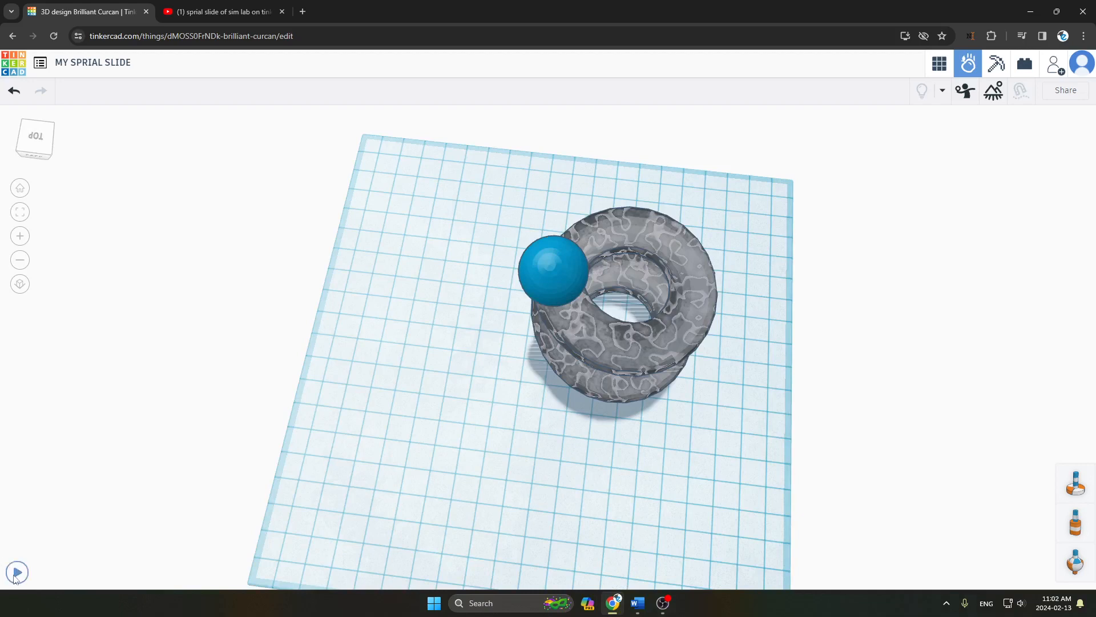
left_click(17, 572)
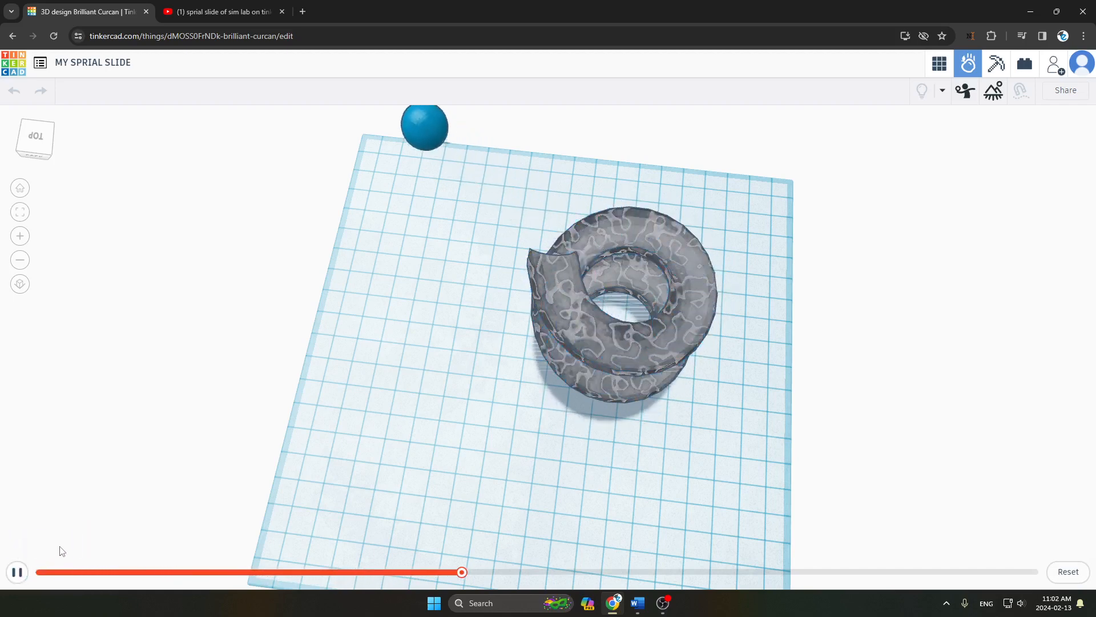
left_click(1068, 571)
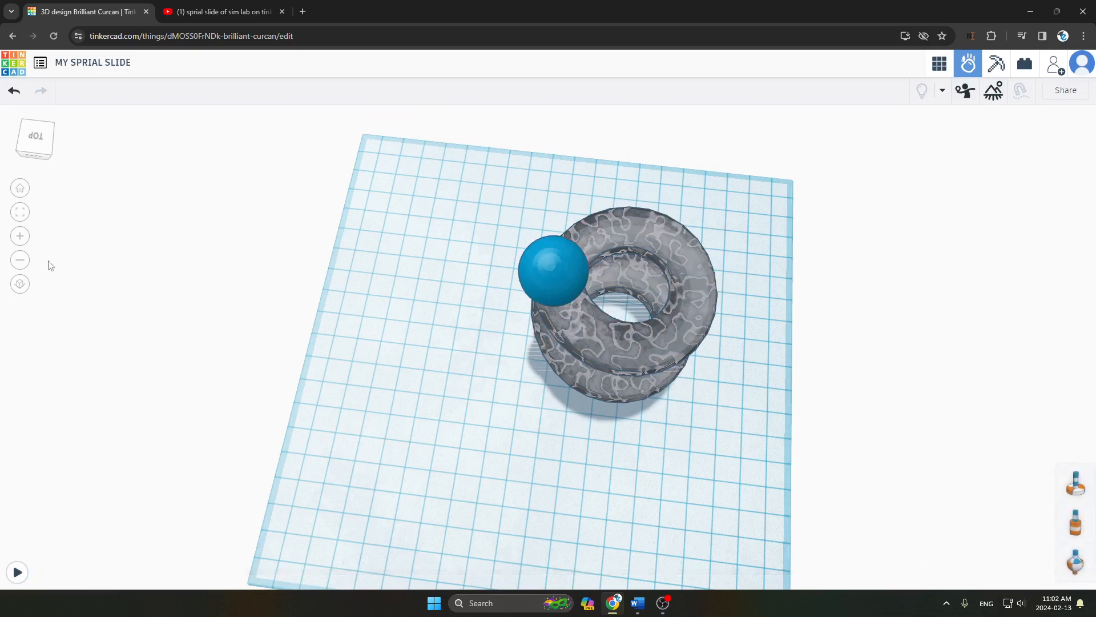
left_click(21, 145)
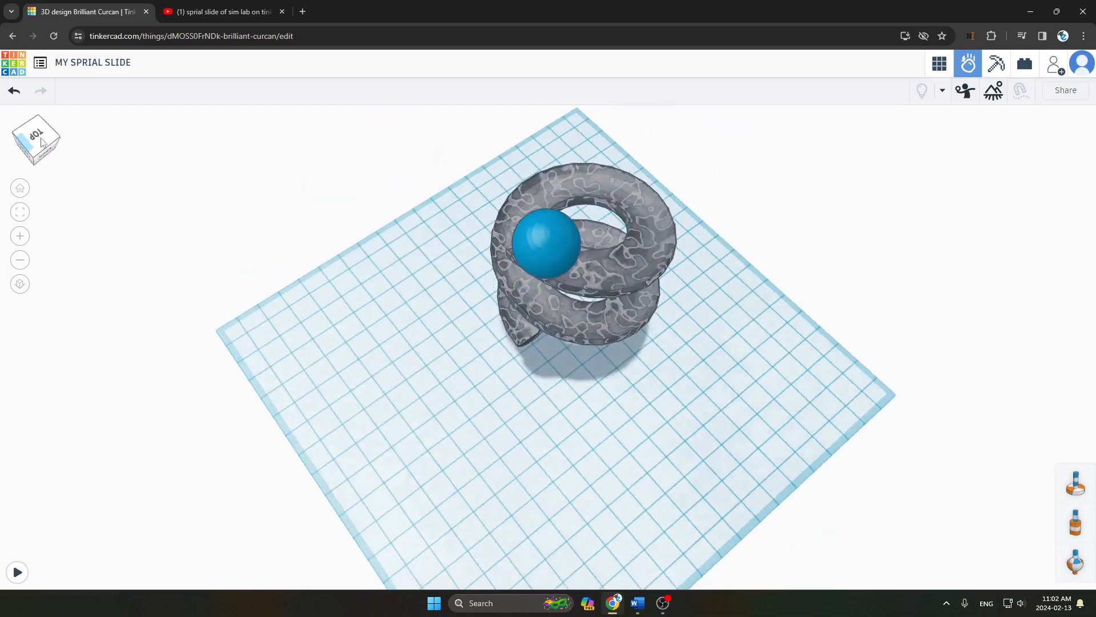
left_click(9, 577)
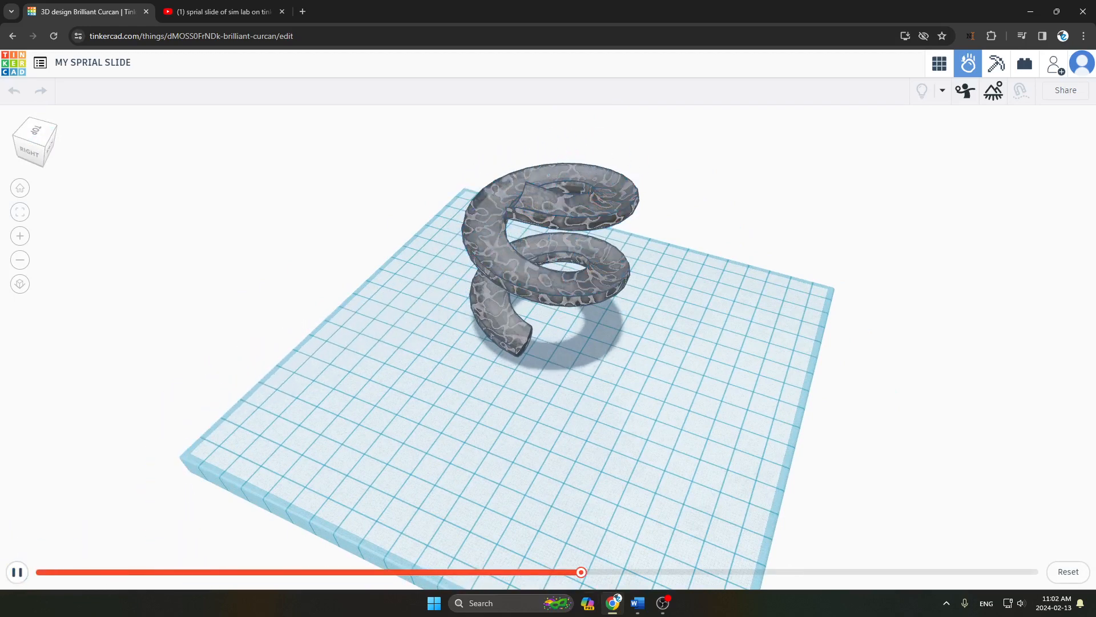
left_click(1064, 577)
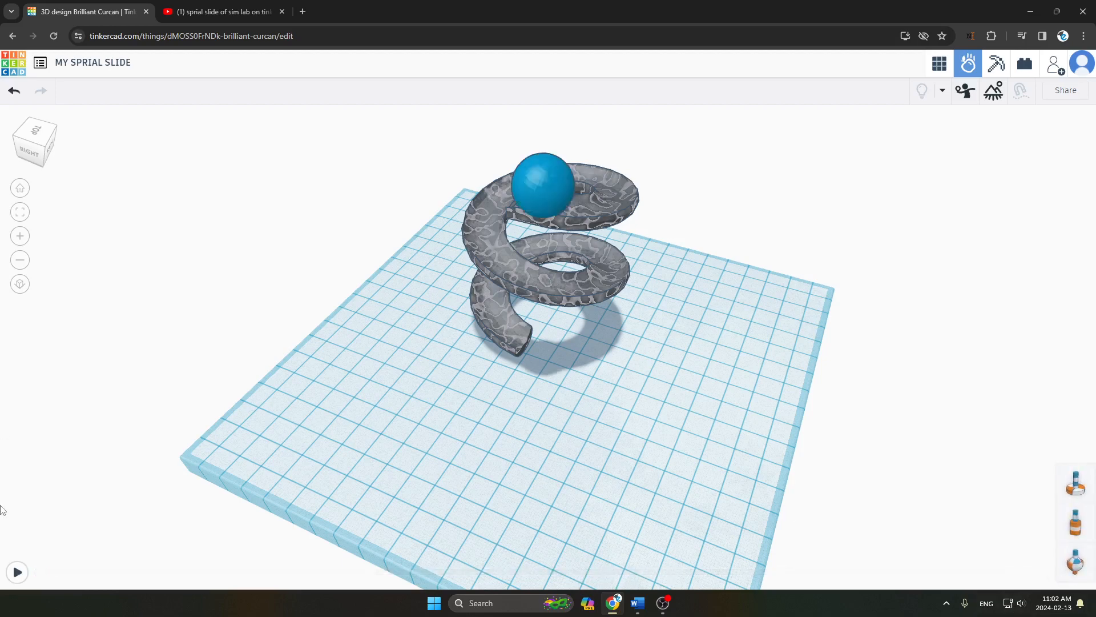